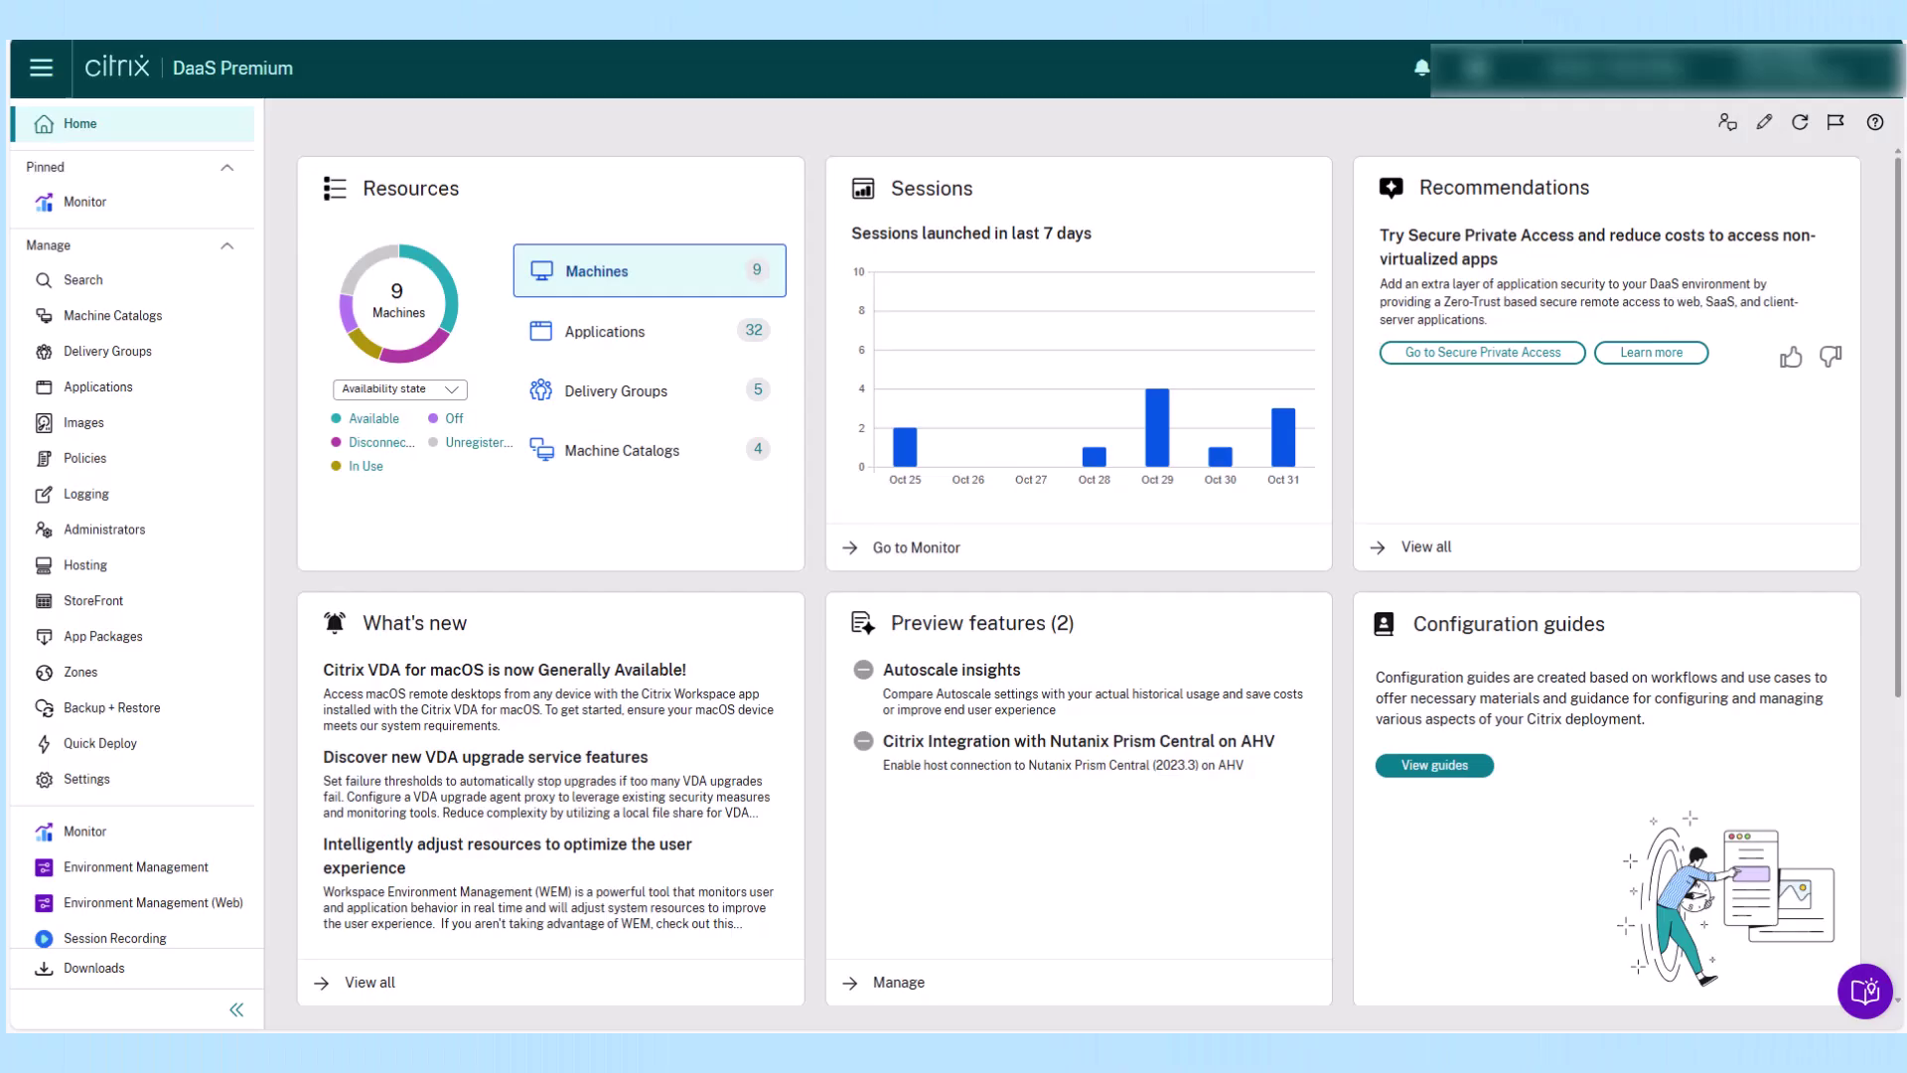
Step: Check the Zones overview, then open the Policies list of fourteen prioritized policies
left_click(89, 671)
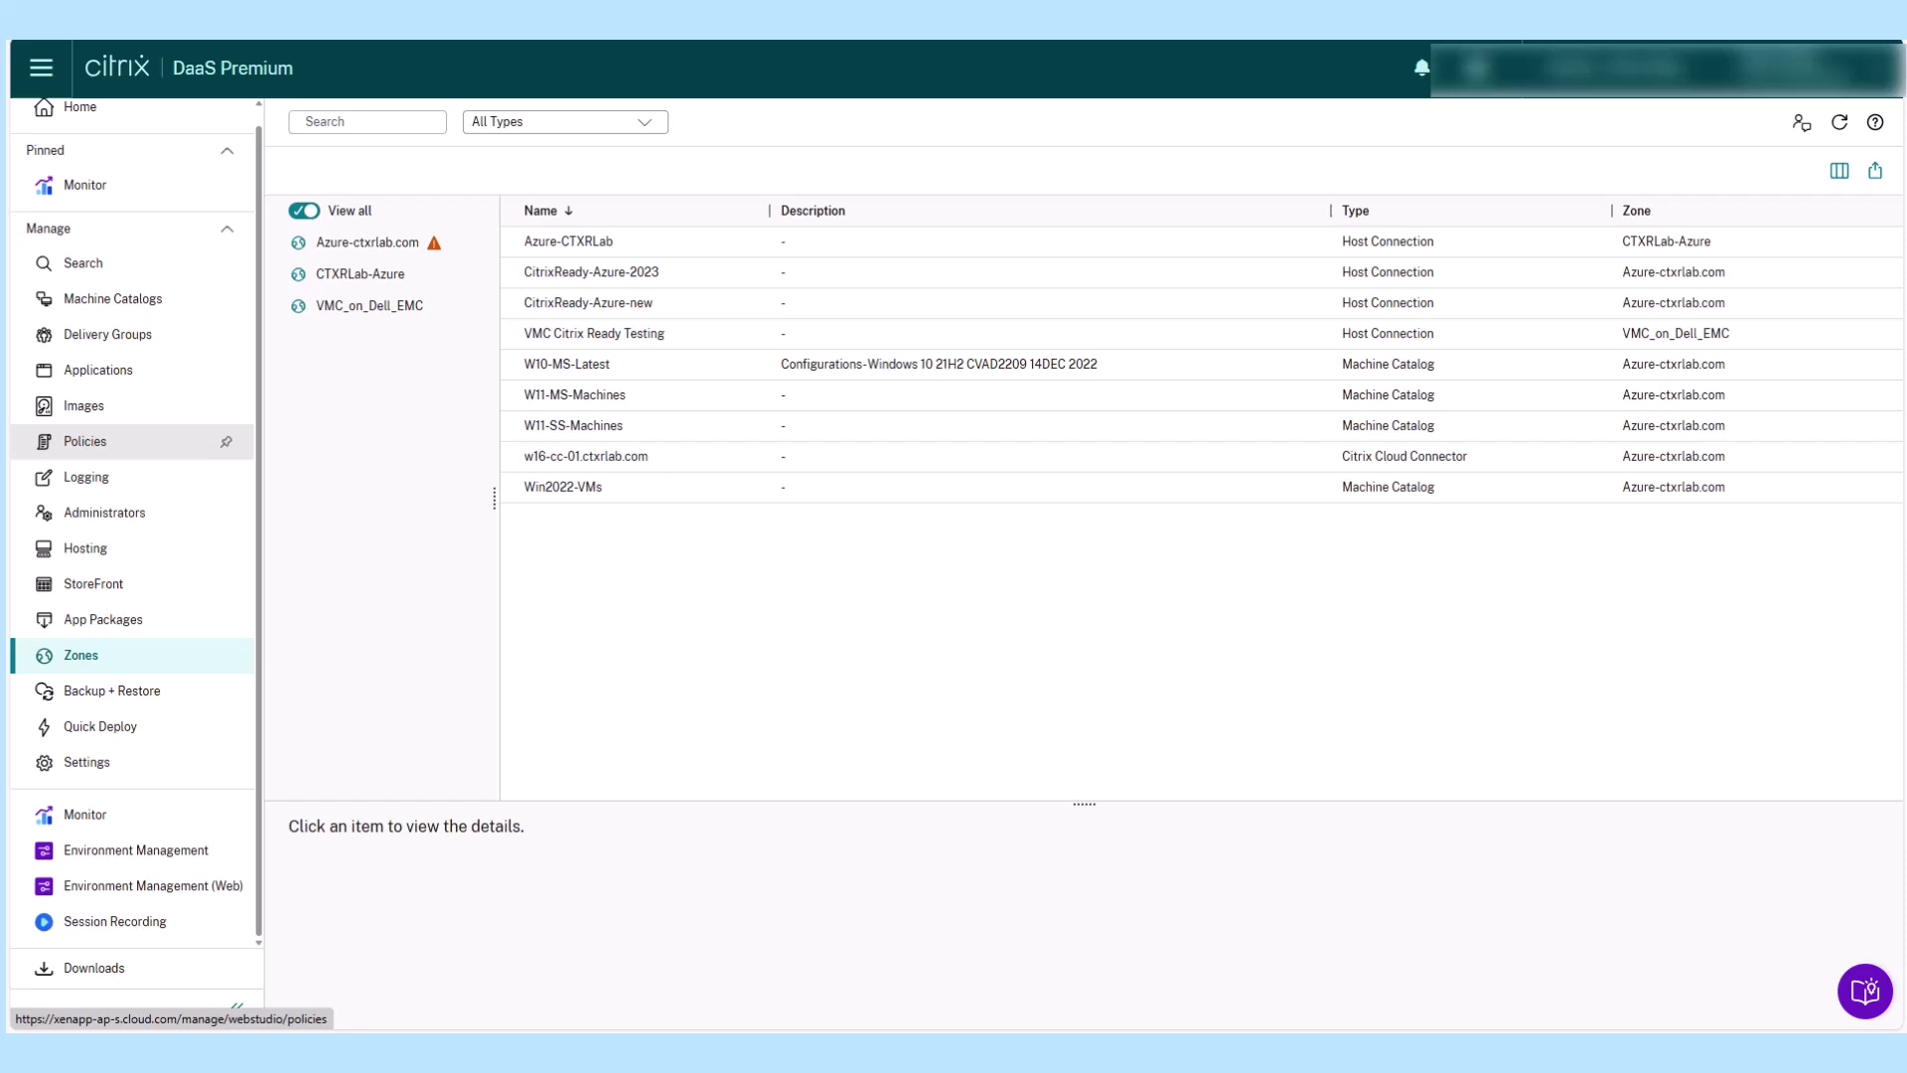
left_click(85, 441)
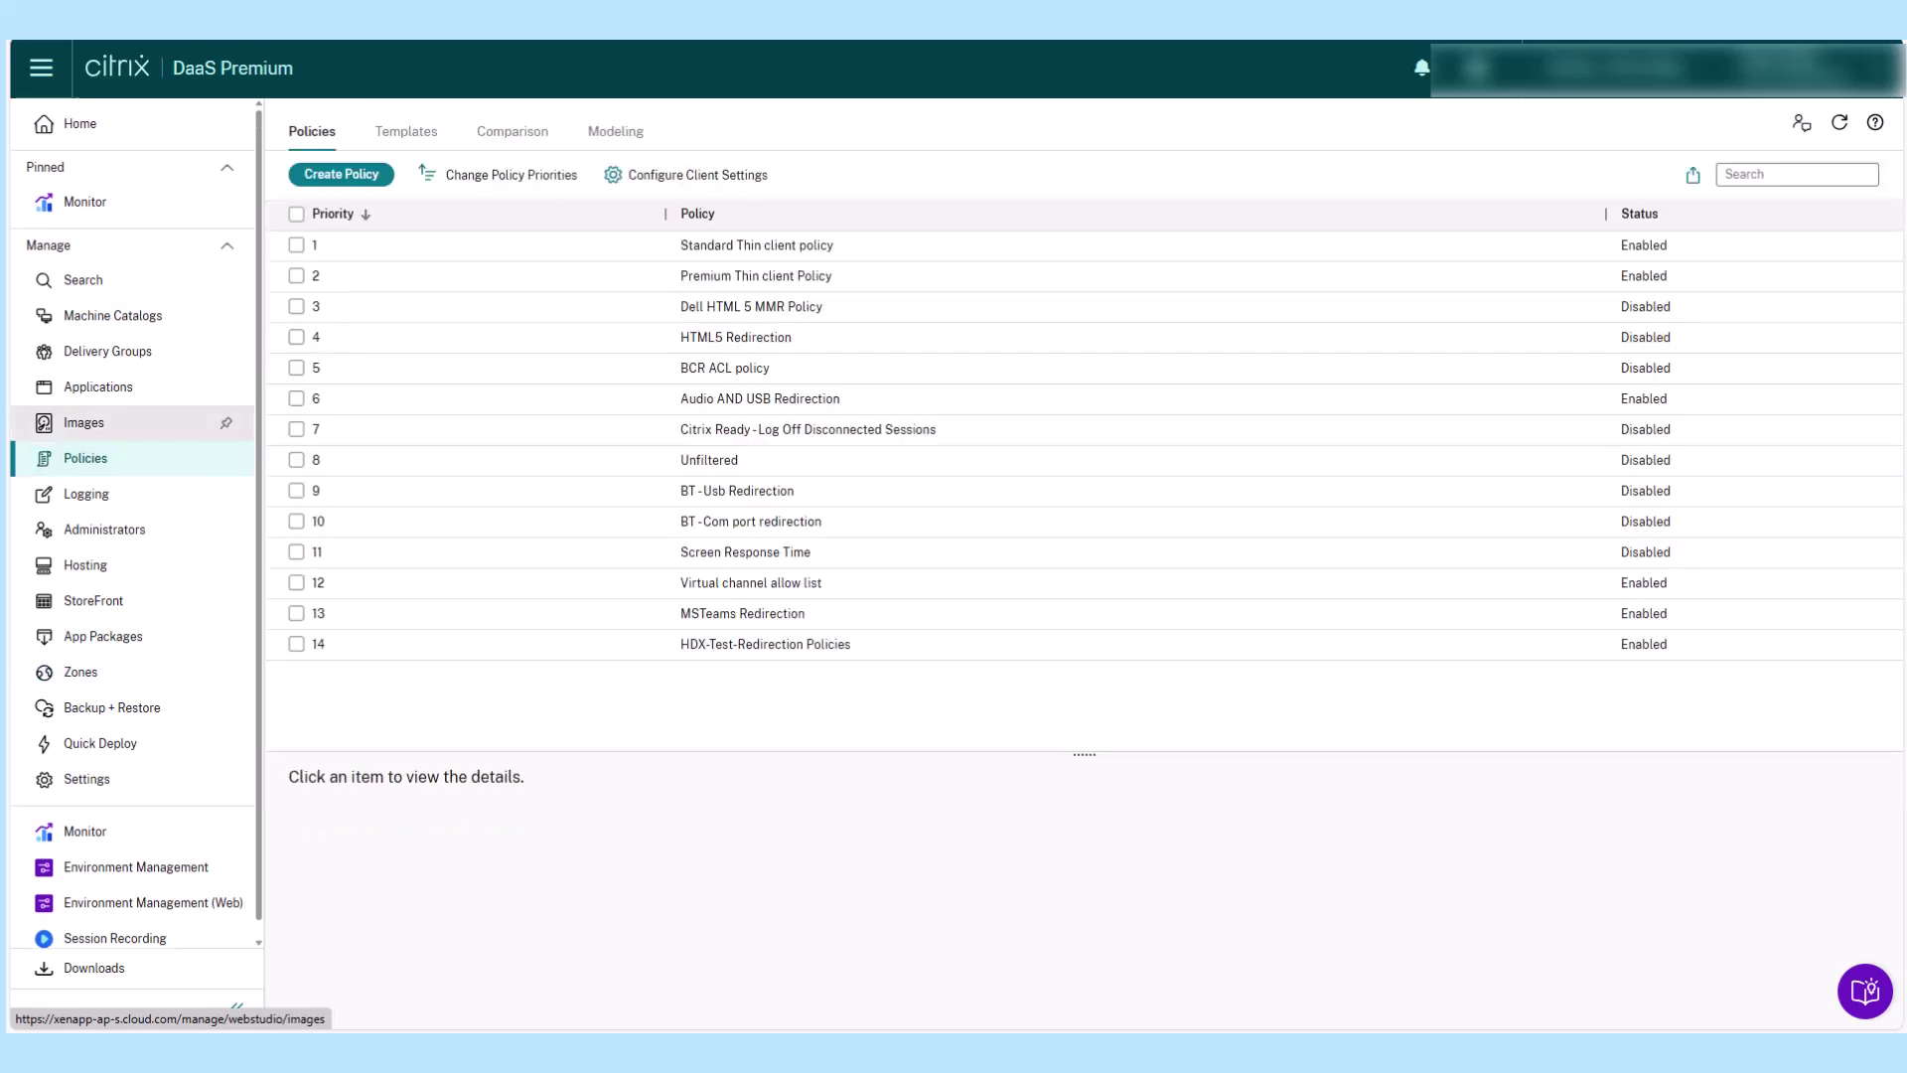
Step: Enable and apply policy sets in Settings, then return to Policies under Default Policy Set
left_click(86, 779)
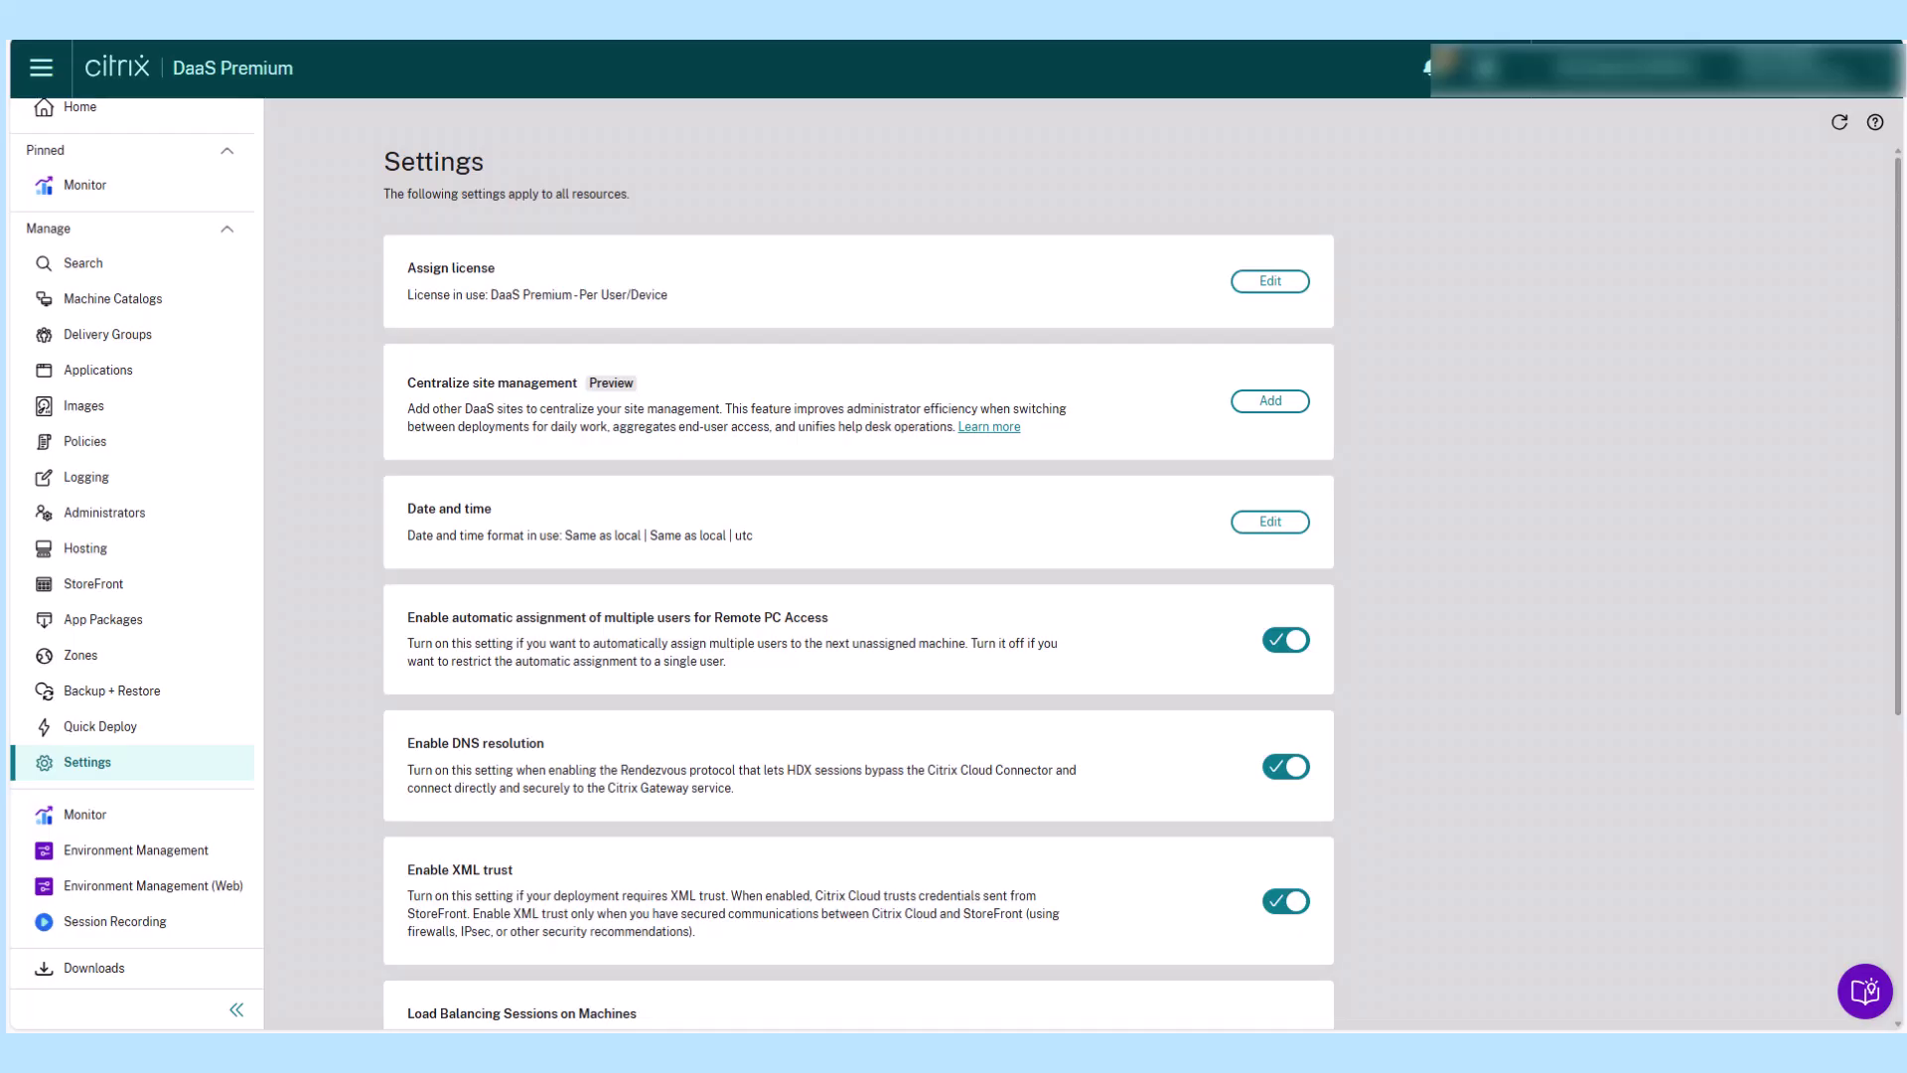
scroll(858, 597, "down", 3)
scroll(859, 596, "down", 1)
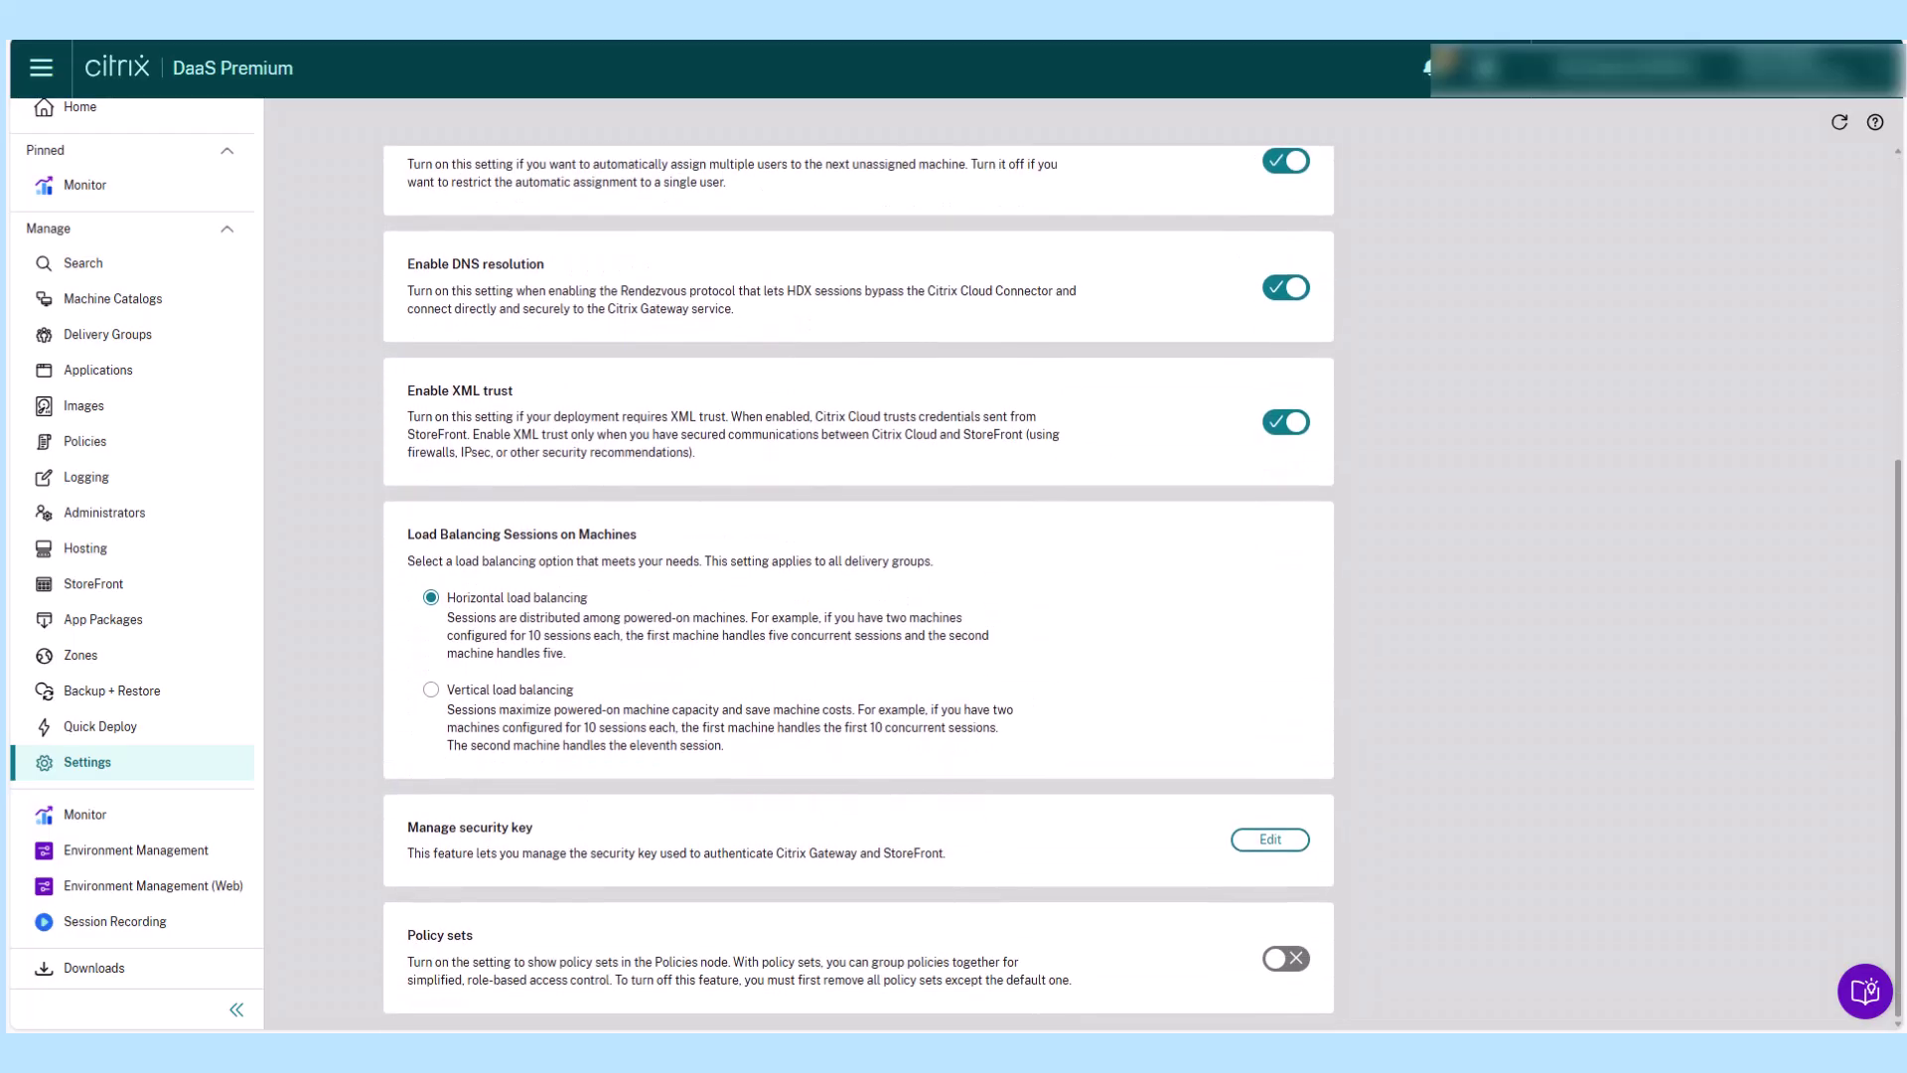
left_click(1284, 958)
left_click(907, 988)
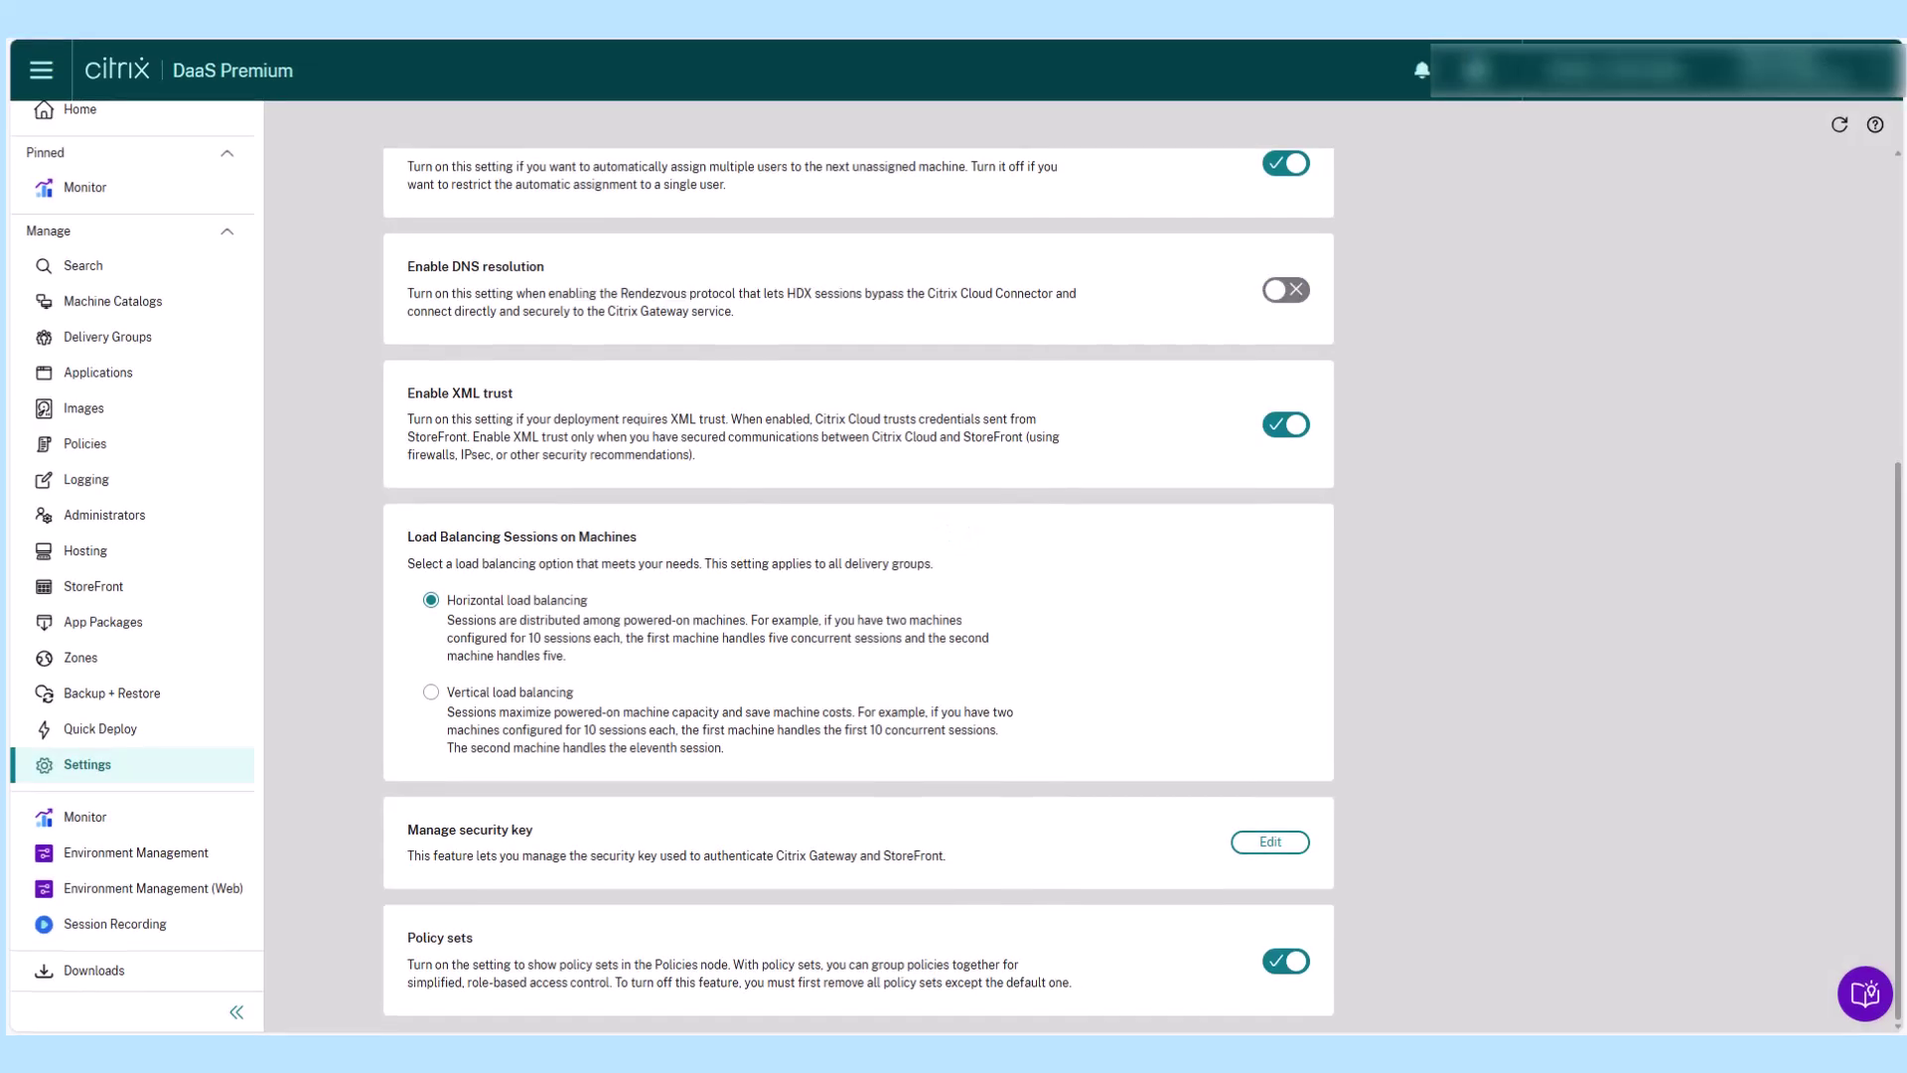
left_click(90, 442)
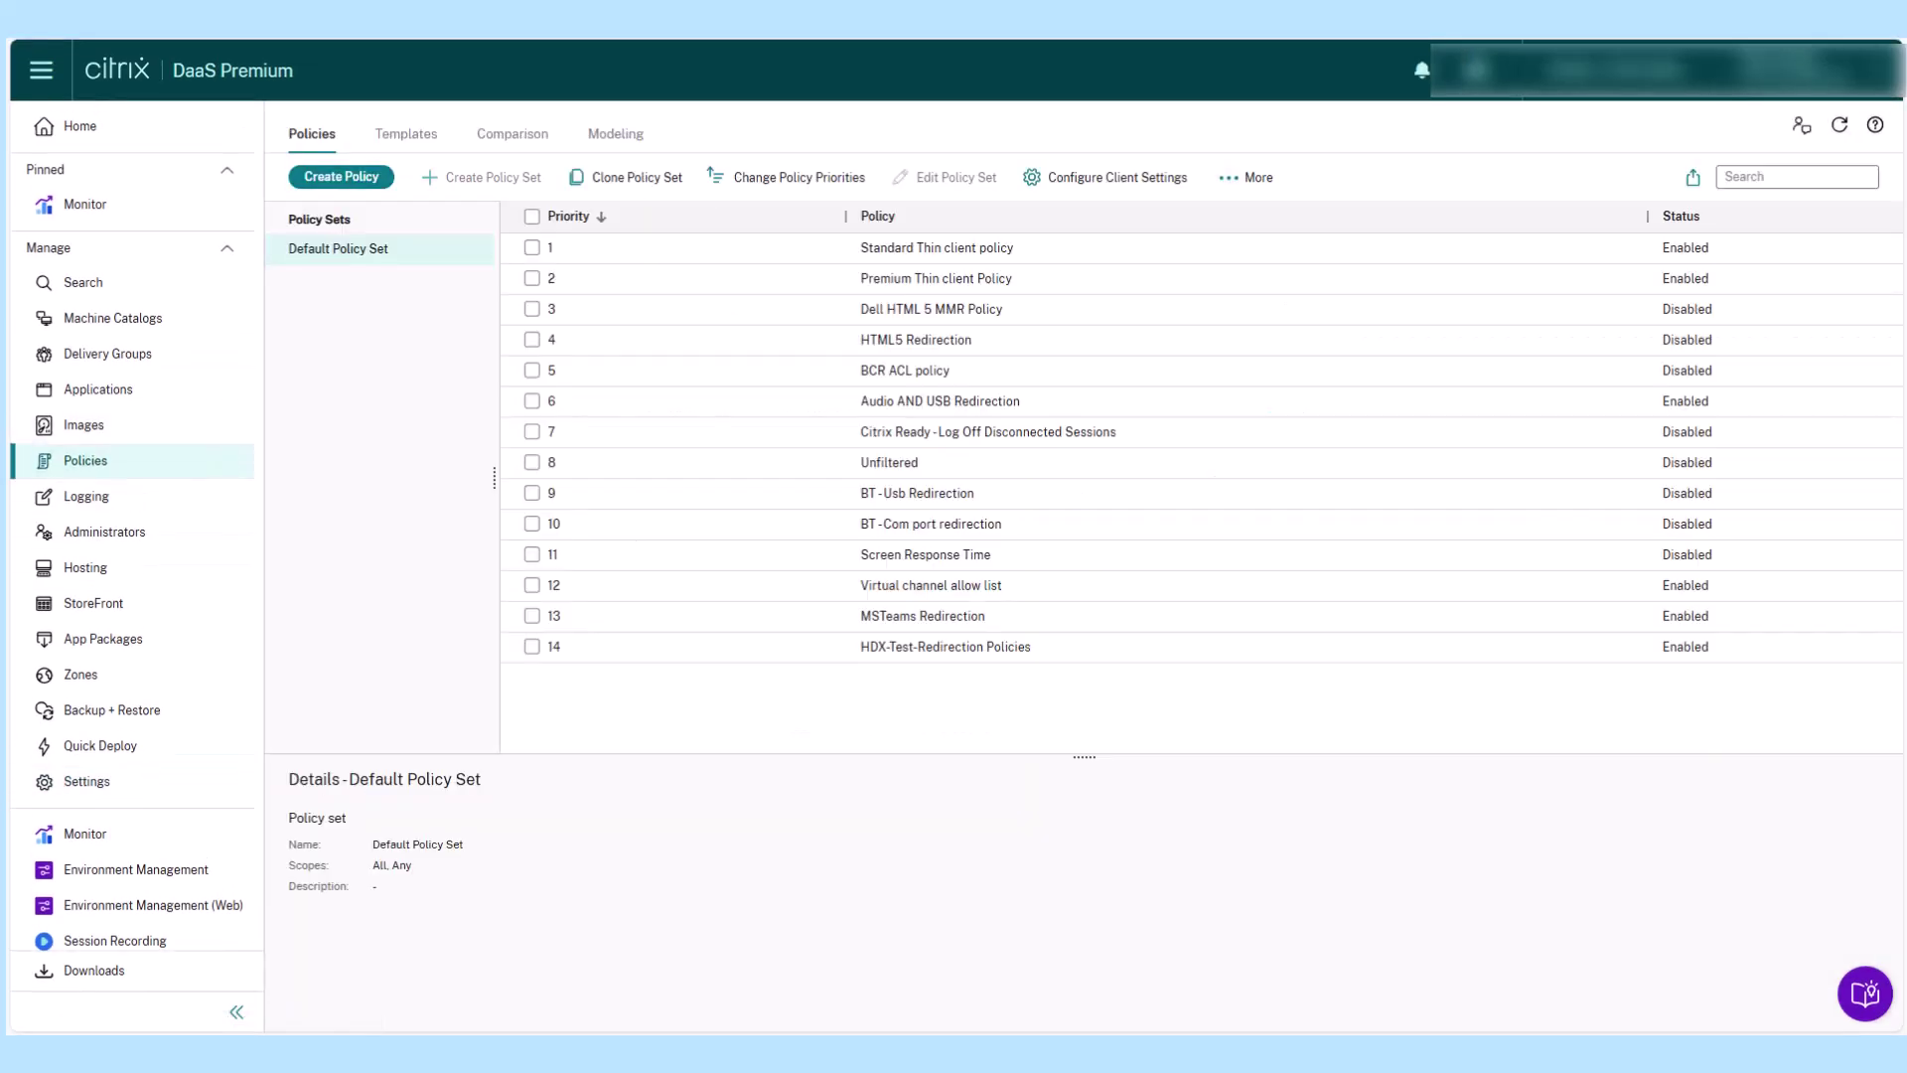
Step: Create 'Test Policy Set' for the Citrix Ready Windows 10 MS and HDX-Test-W11-SS groups
left_click(493, 176)
type("Test Policy Set")
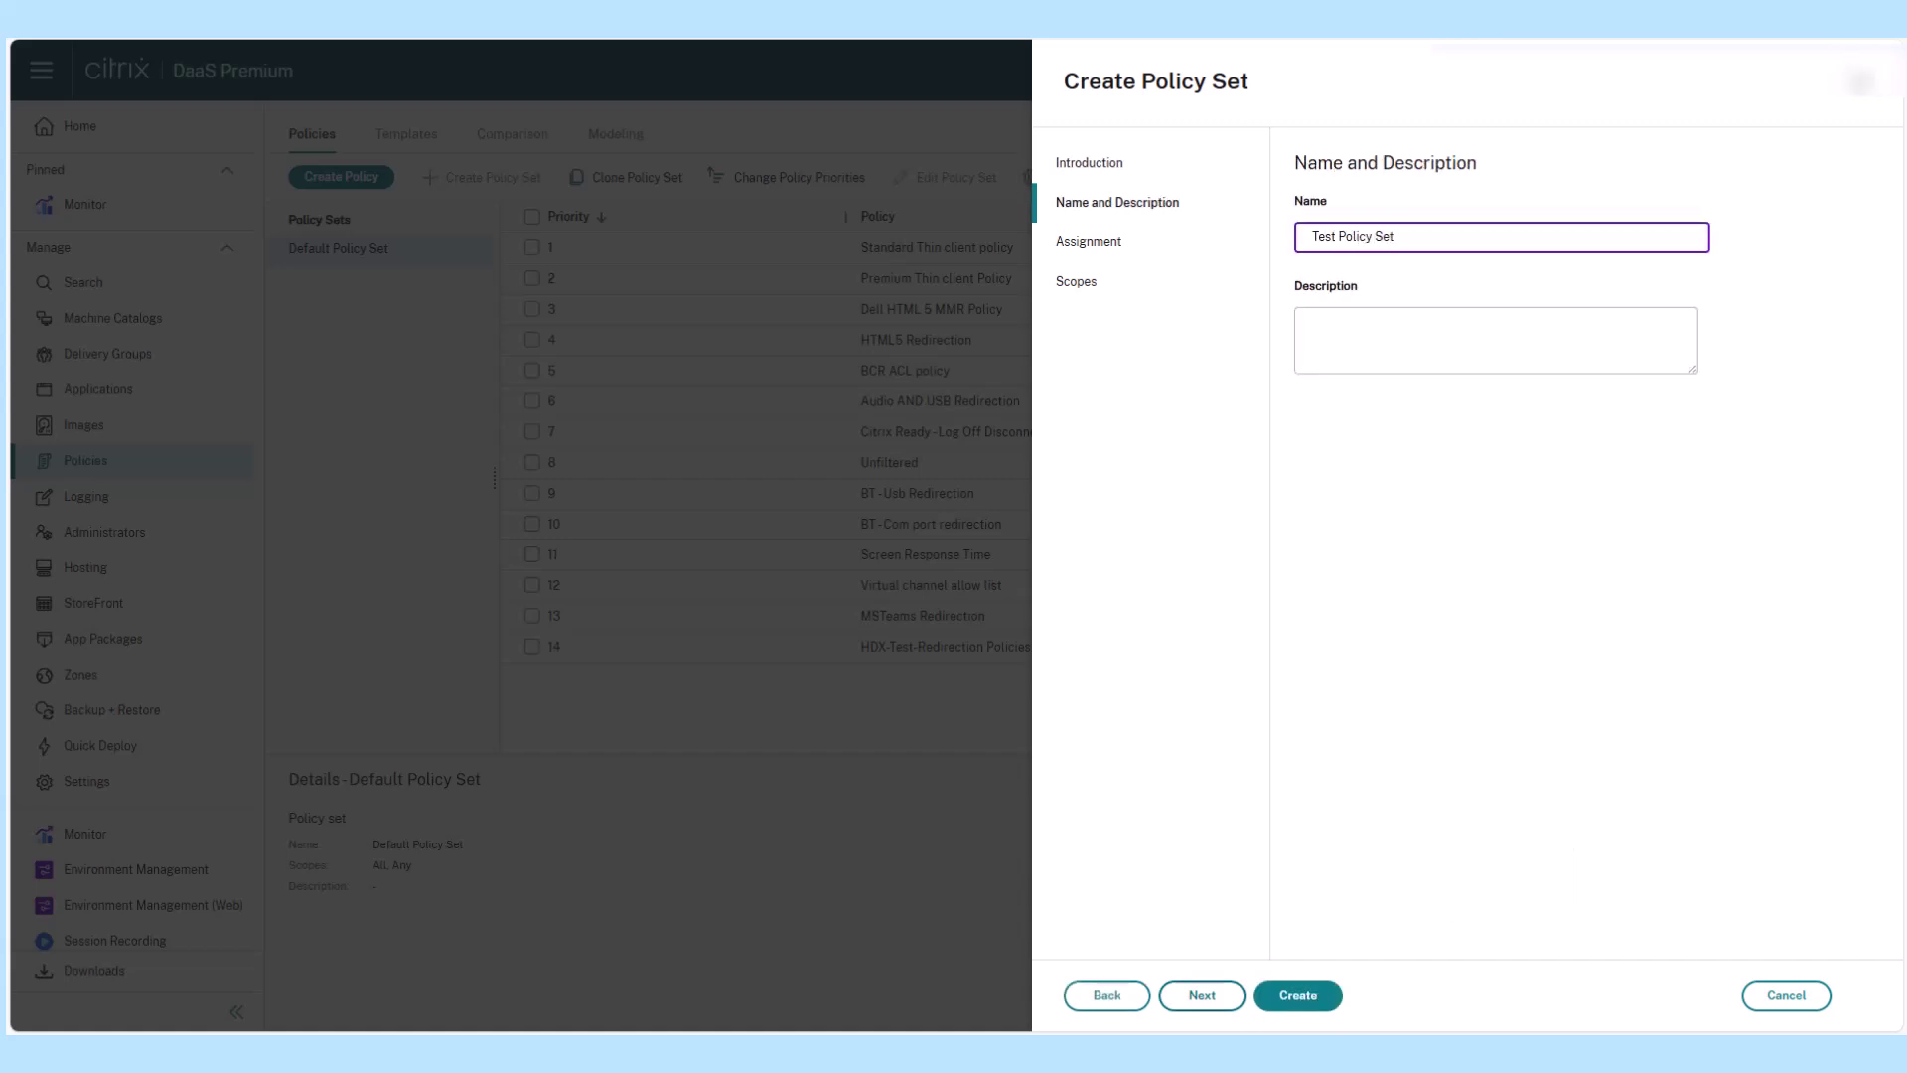
key("Return")
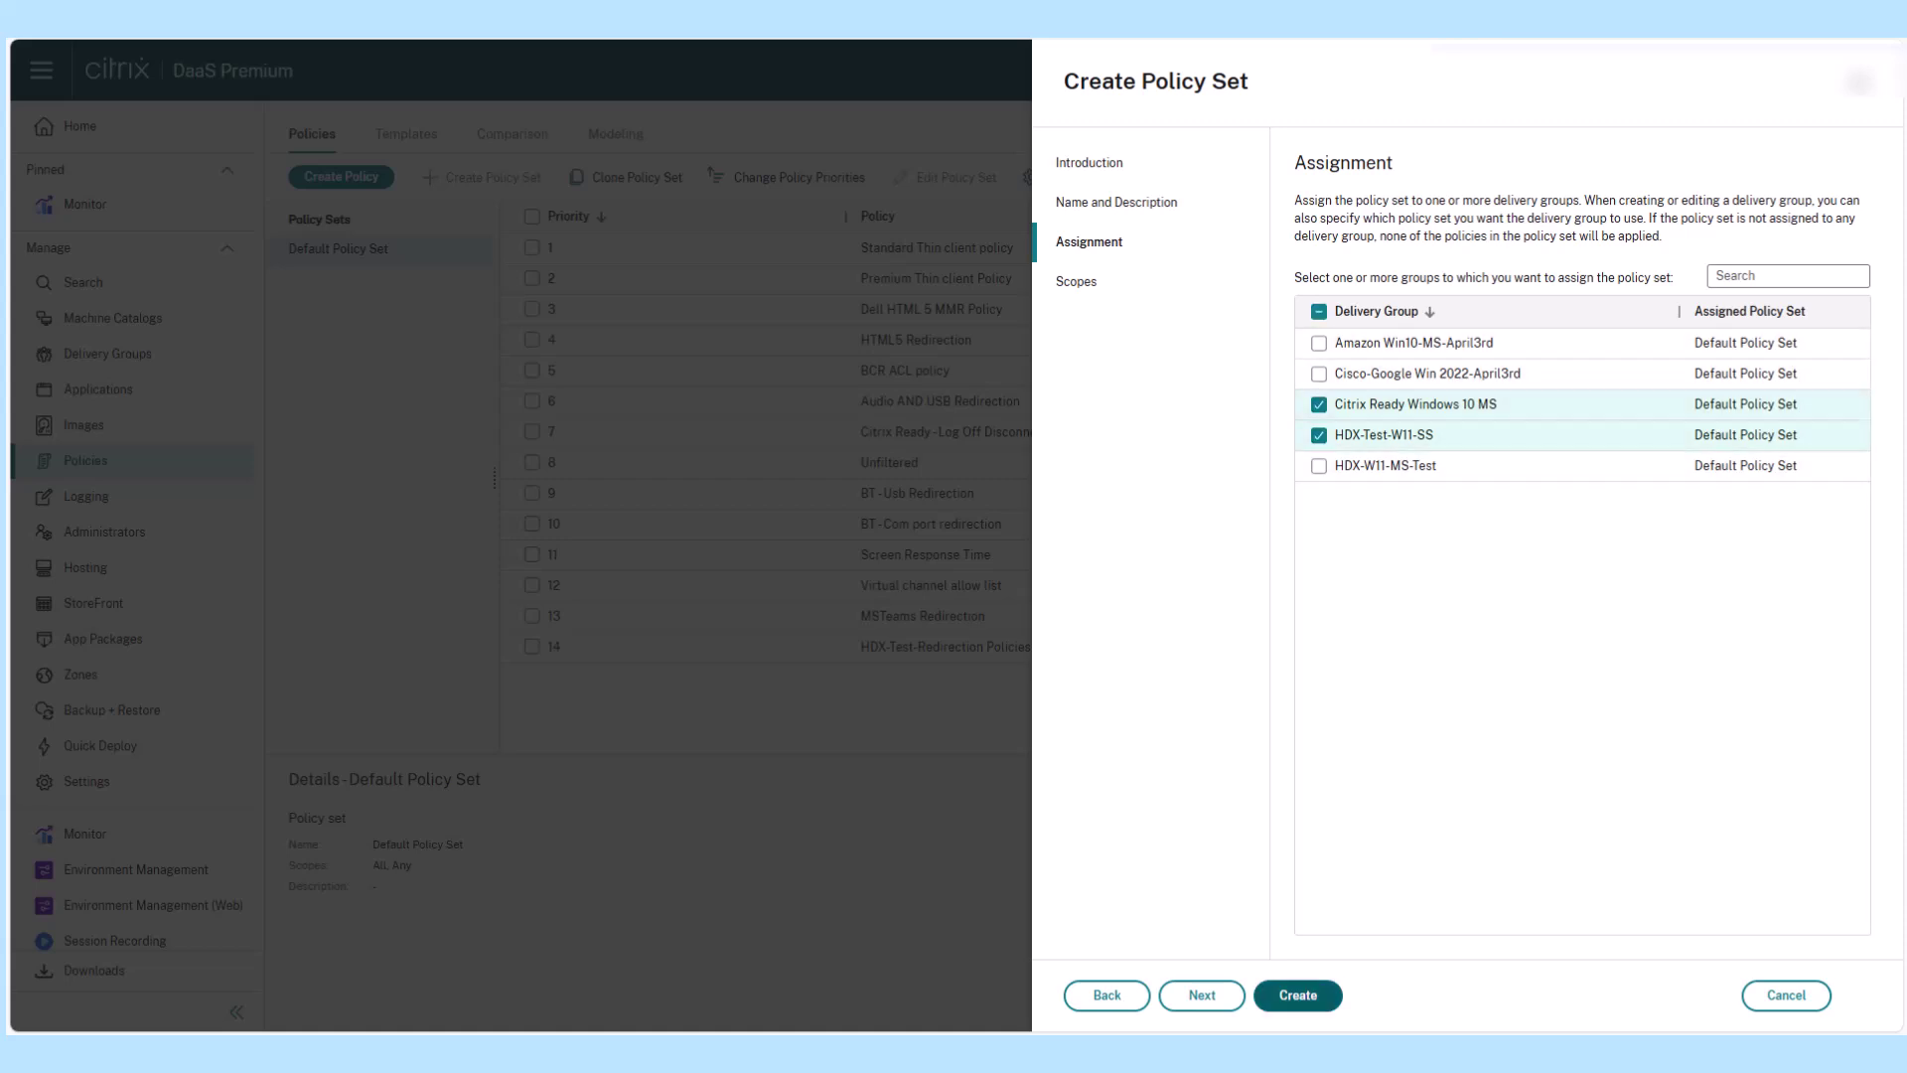
key("Return")
key("Return")
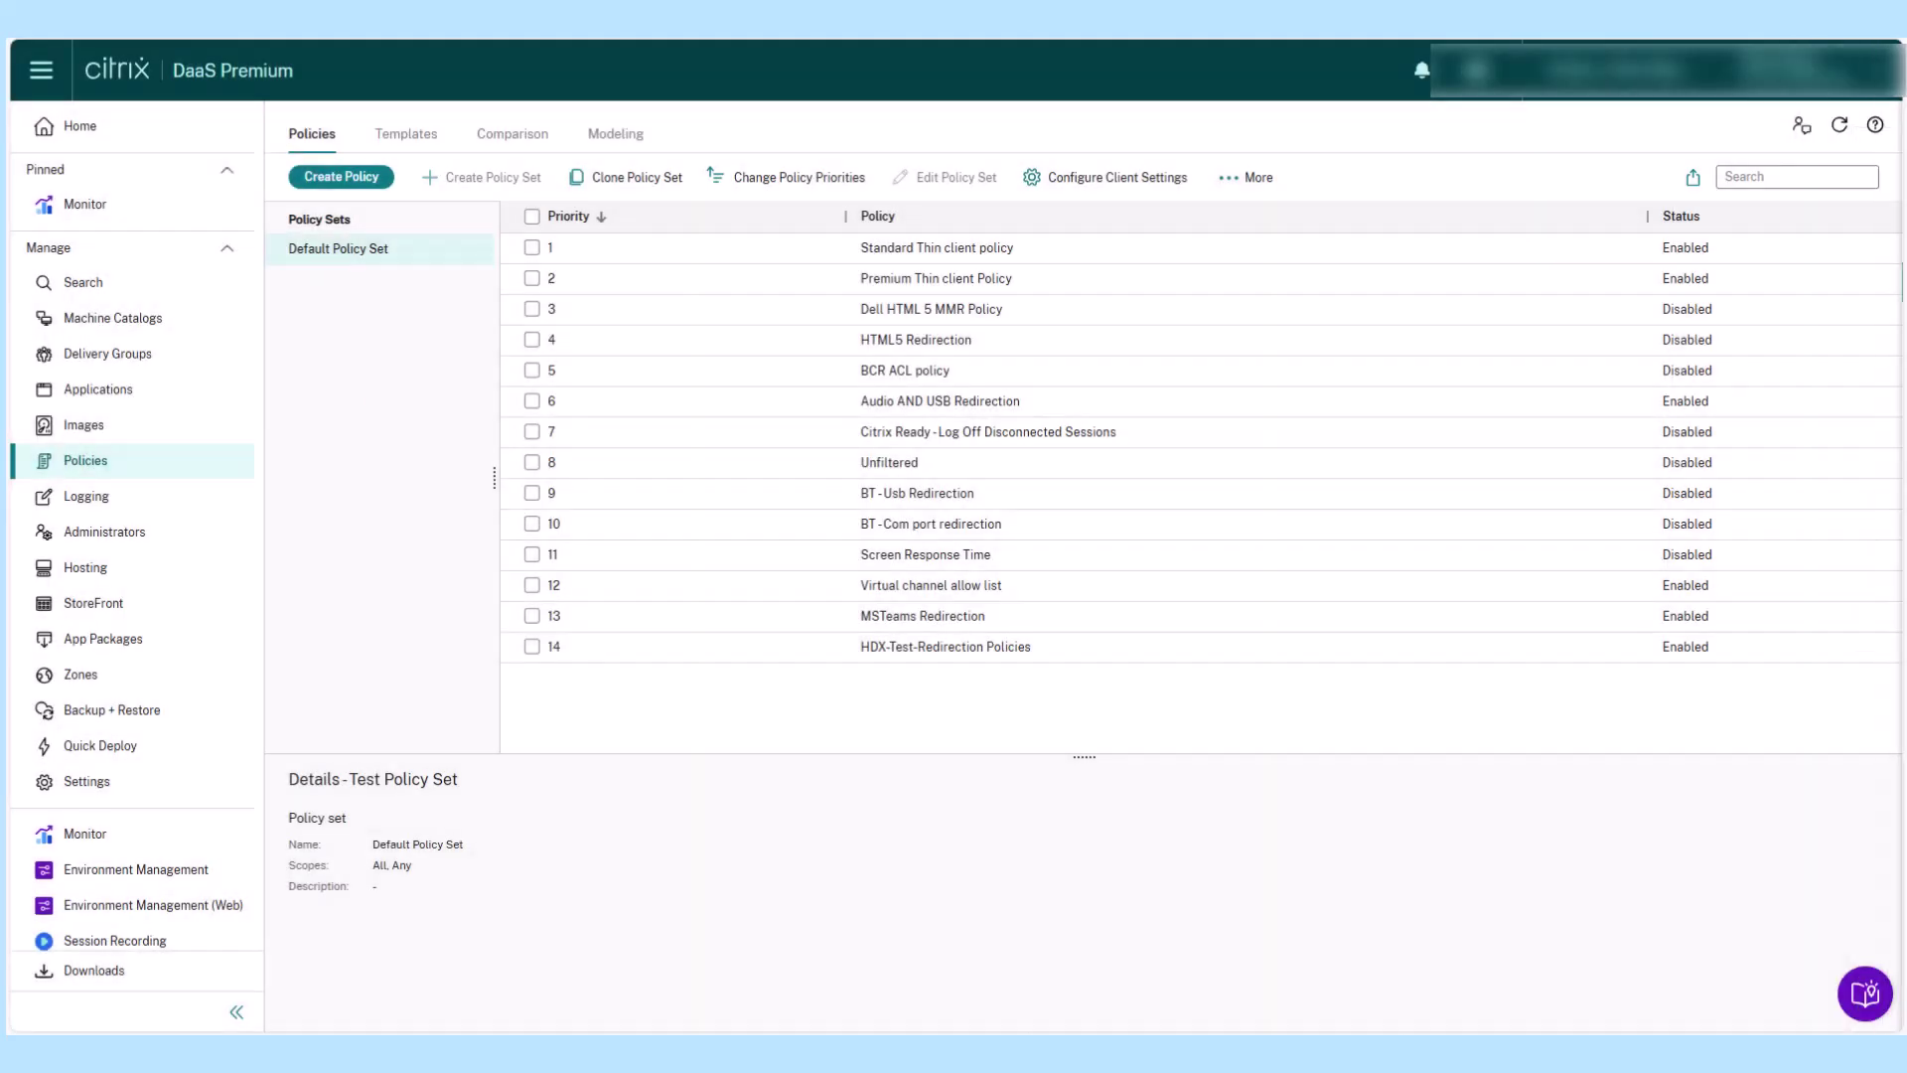
Step: Assign delivery group HDX-W11-MS-Test to Test Policy Set and save
left_click(107, 353)
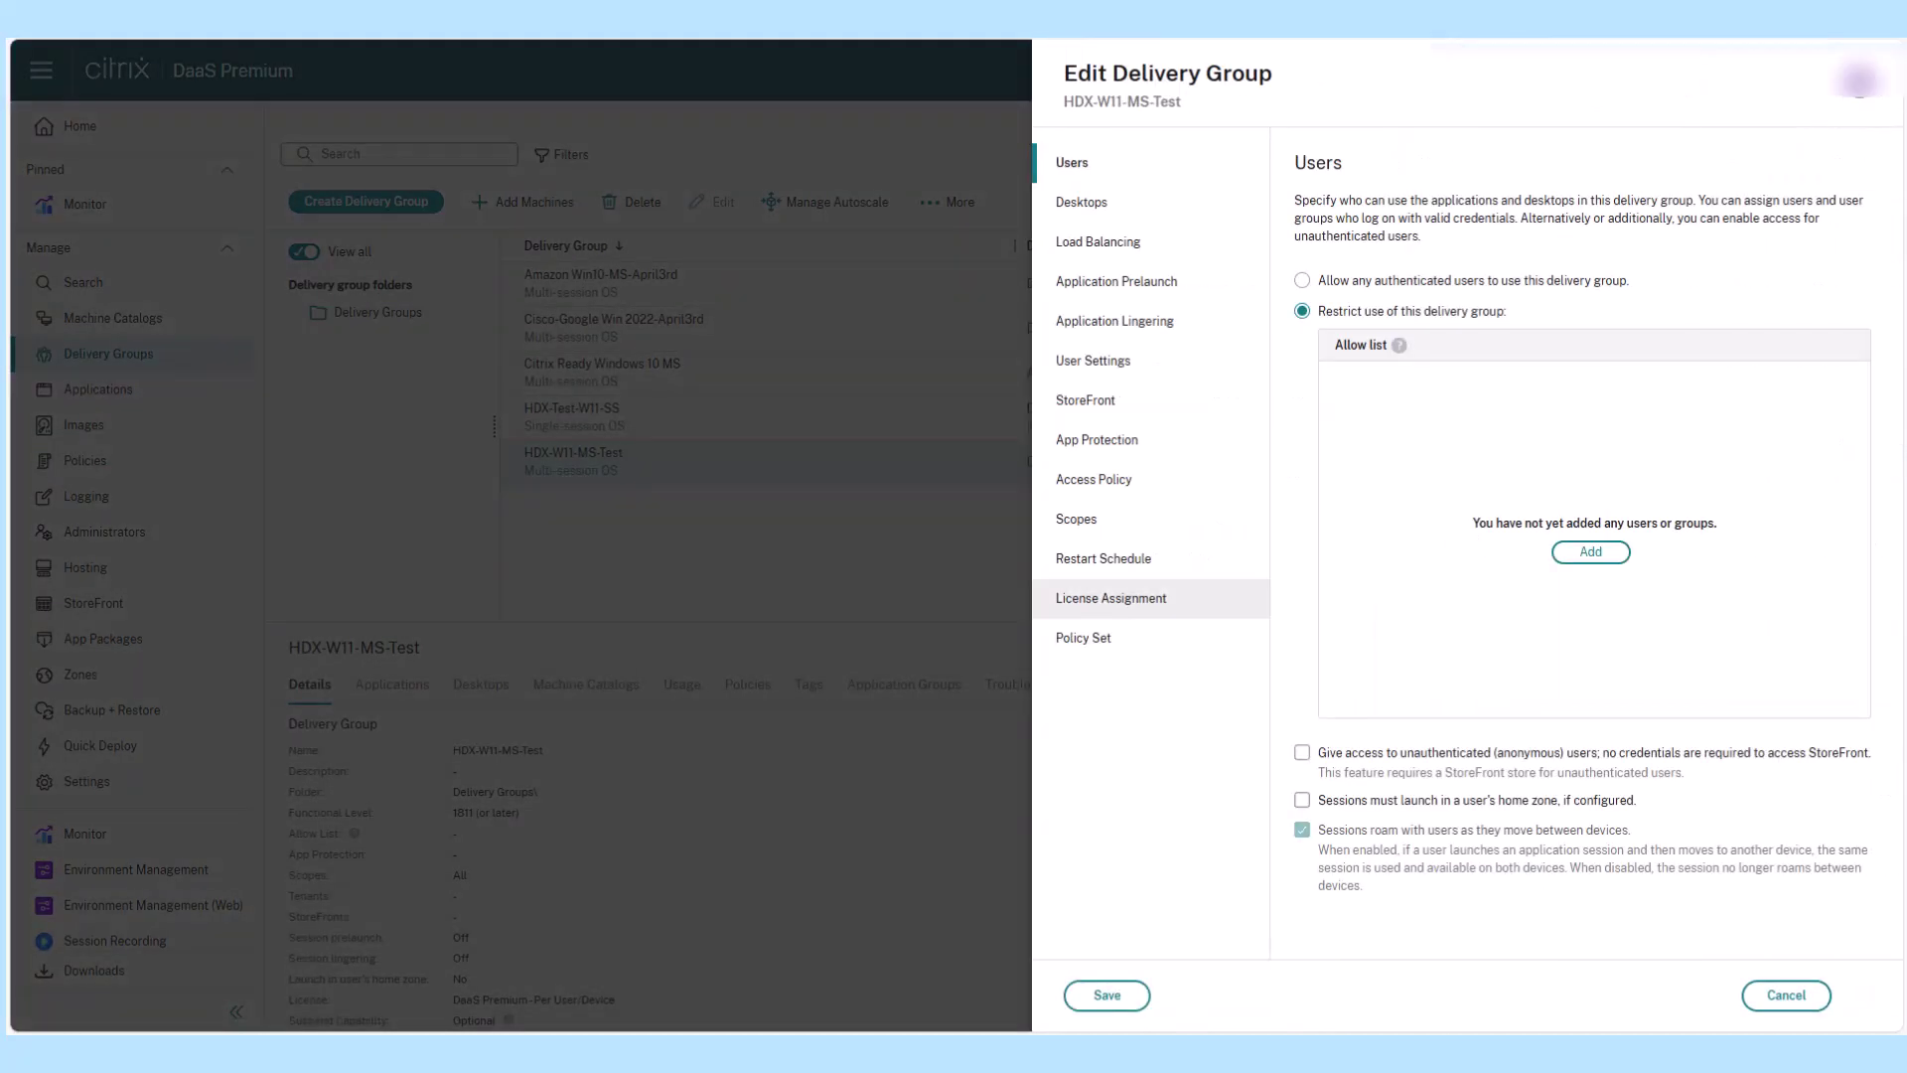
left_click(1354, 334)
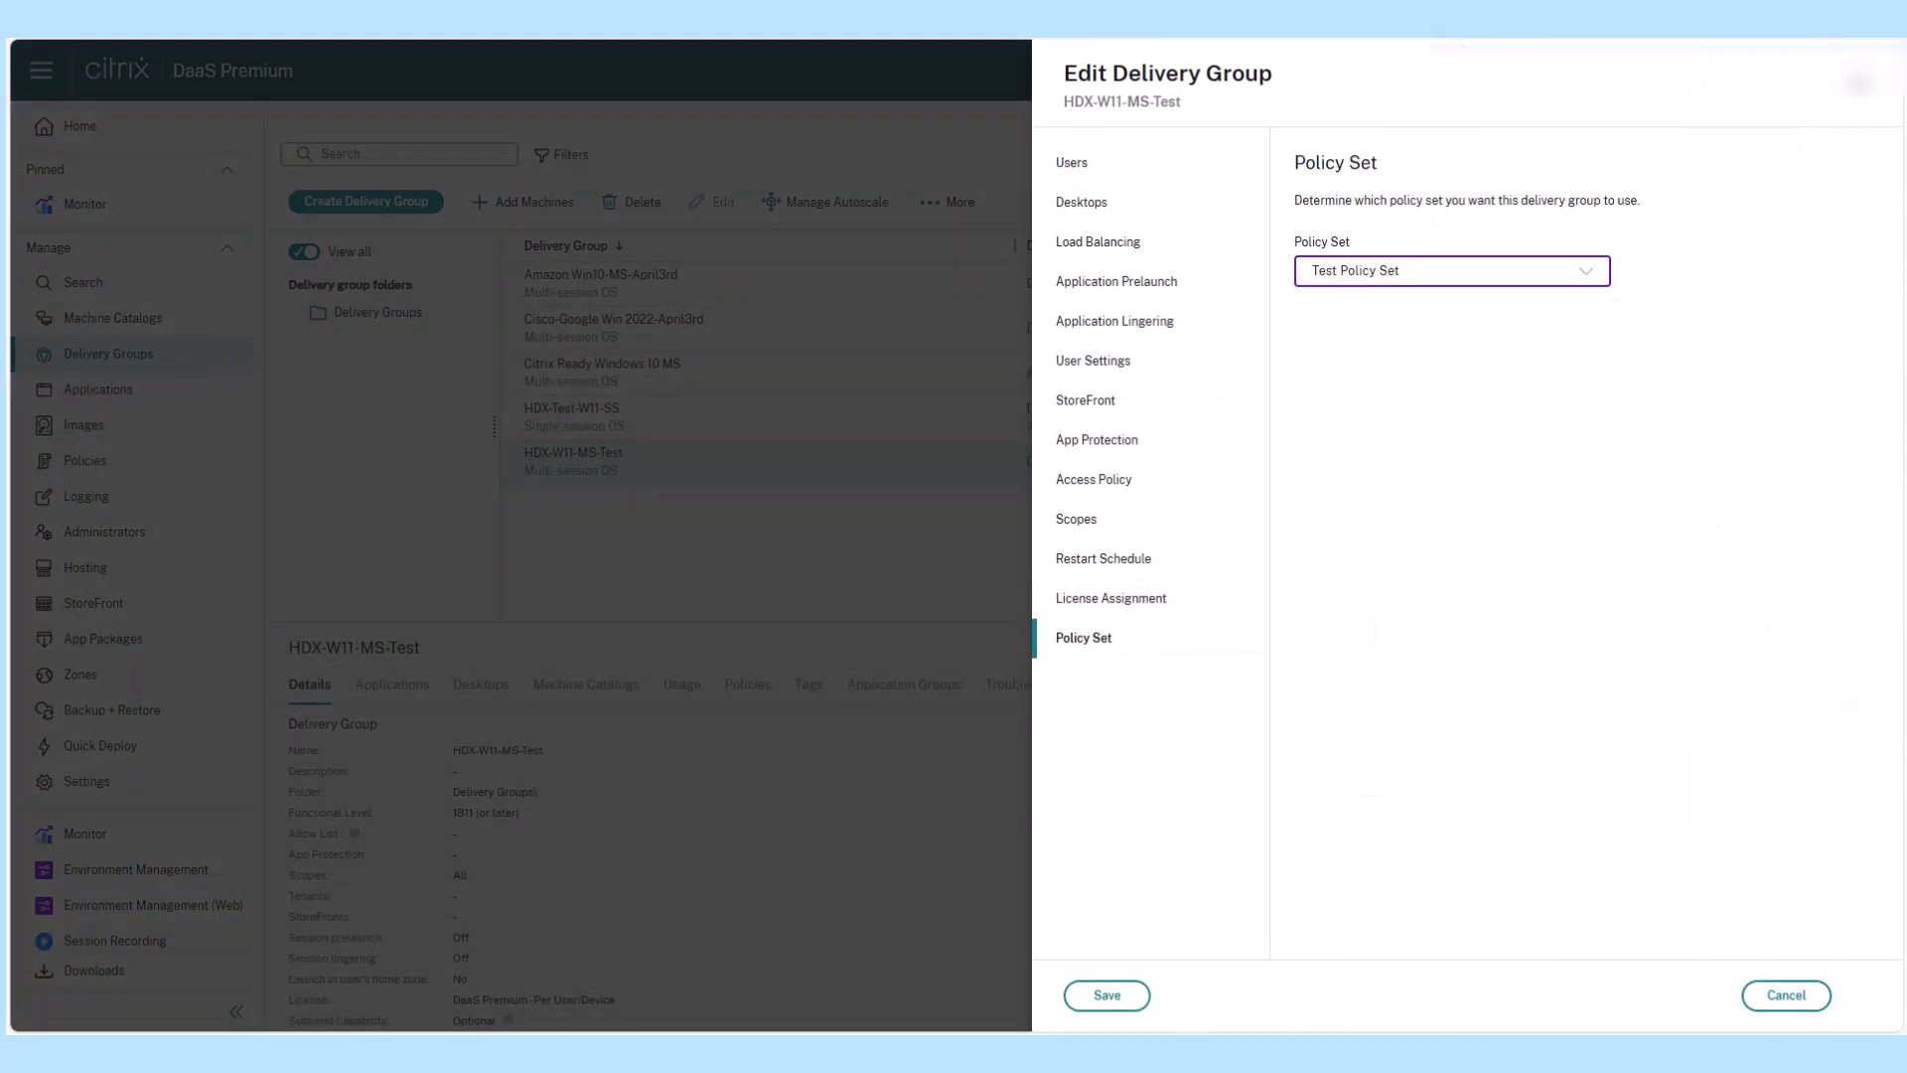
left_click(1107, 994)
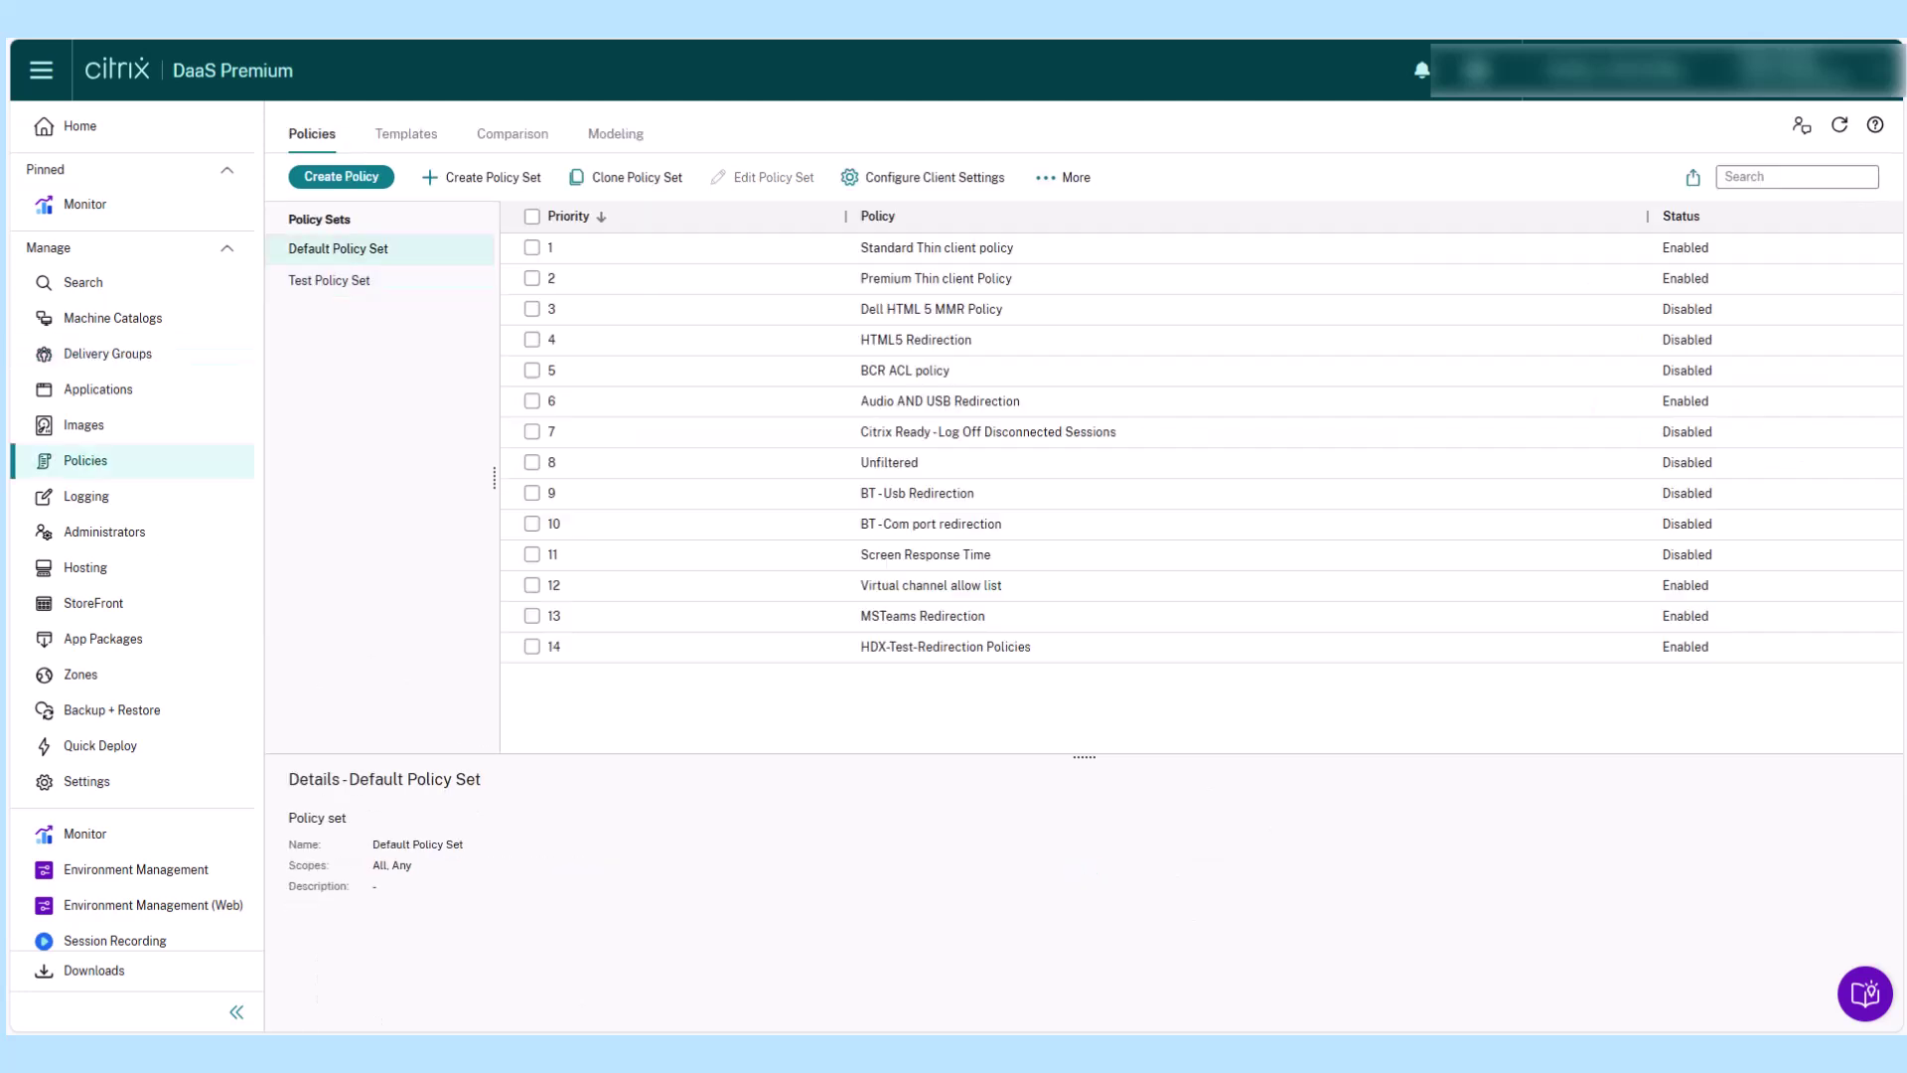
Step: Move BT-Usb Redirection, BT-Com port redirection and Screen Response Time into Test Policy Set, then view a session in Monitor
left_click(915, 494)
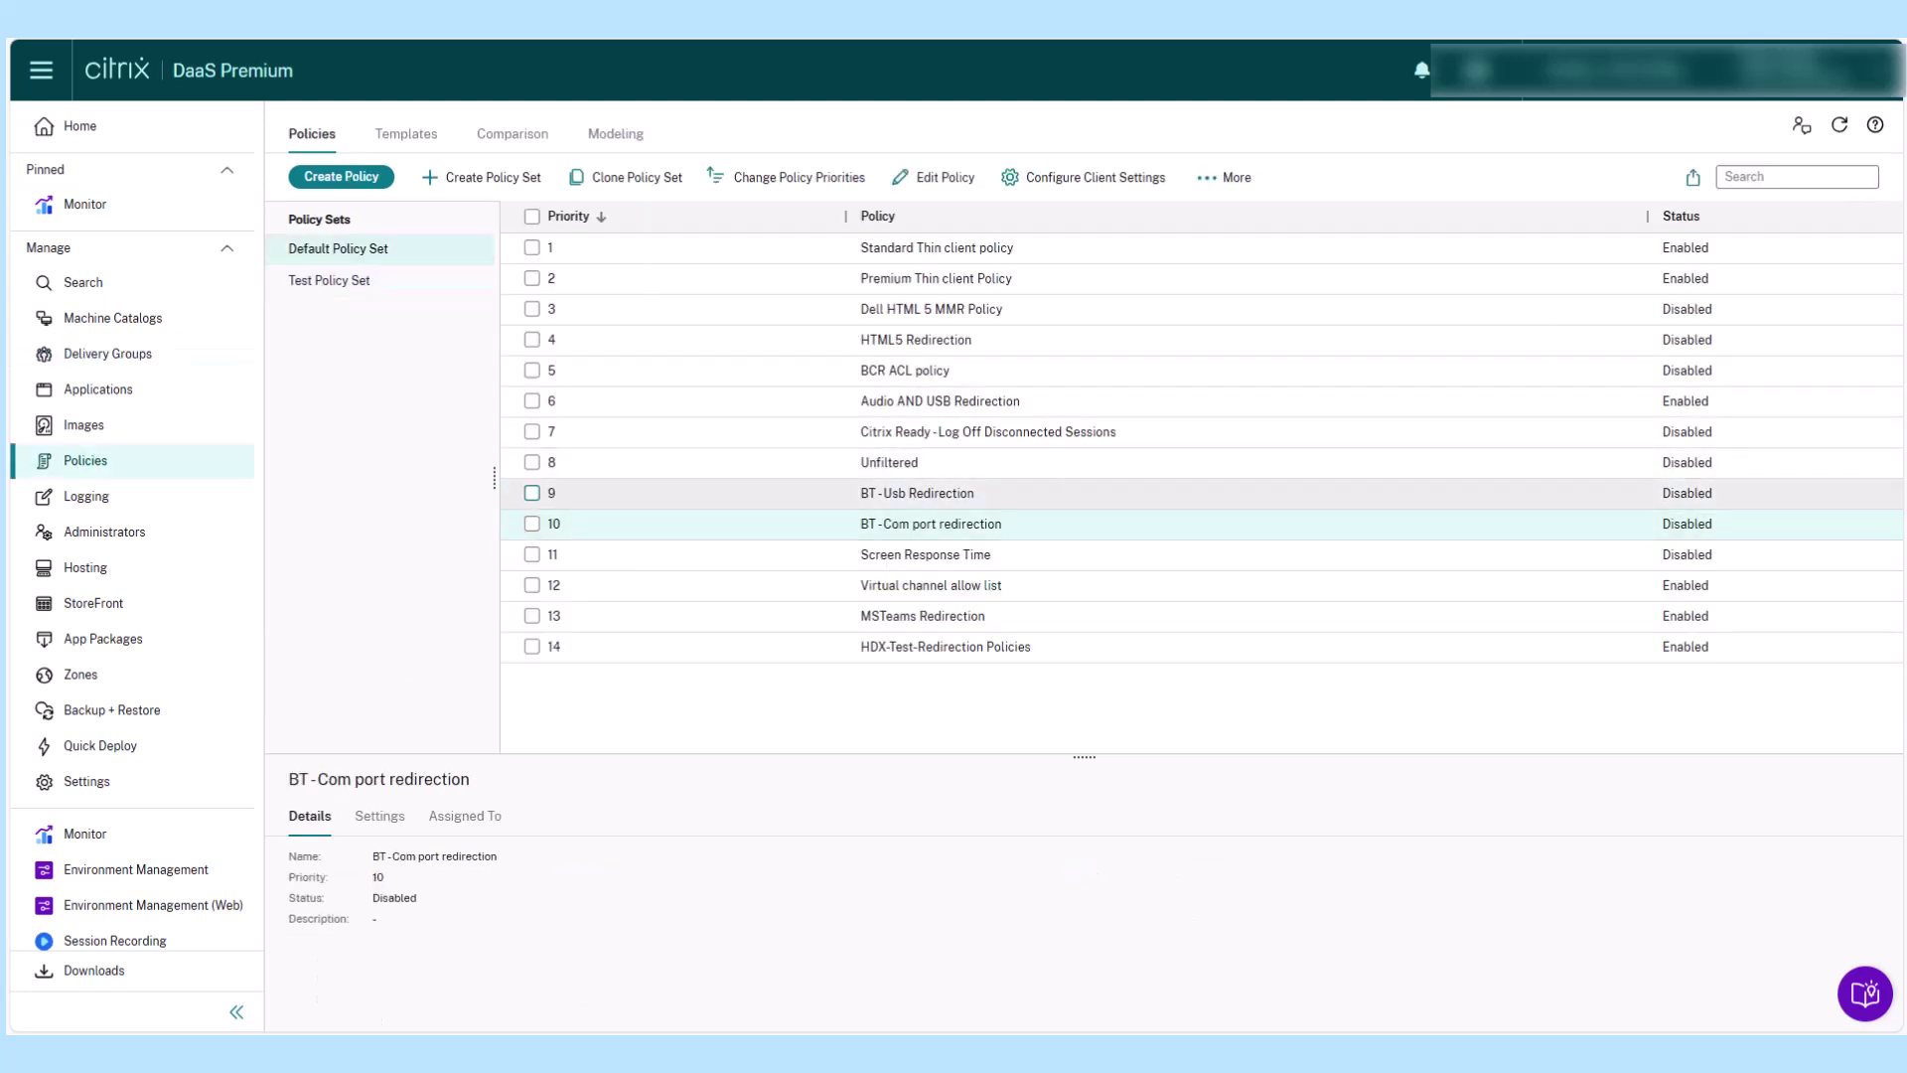
left_click(532, 493)
left_click(533, 555)
right_click(589, 563)
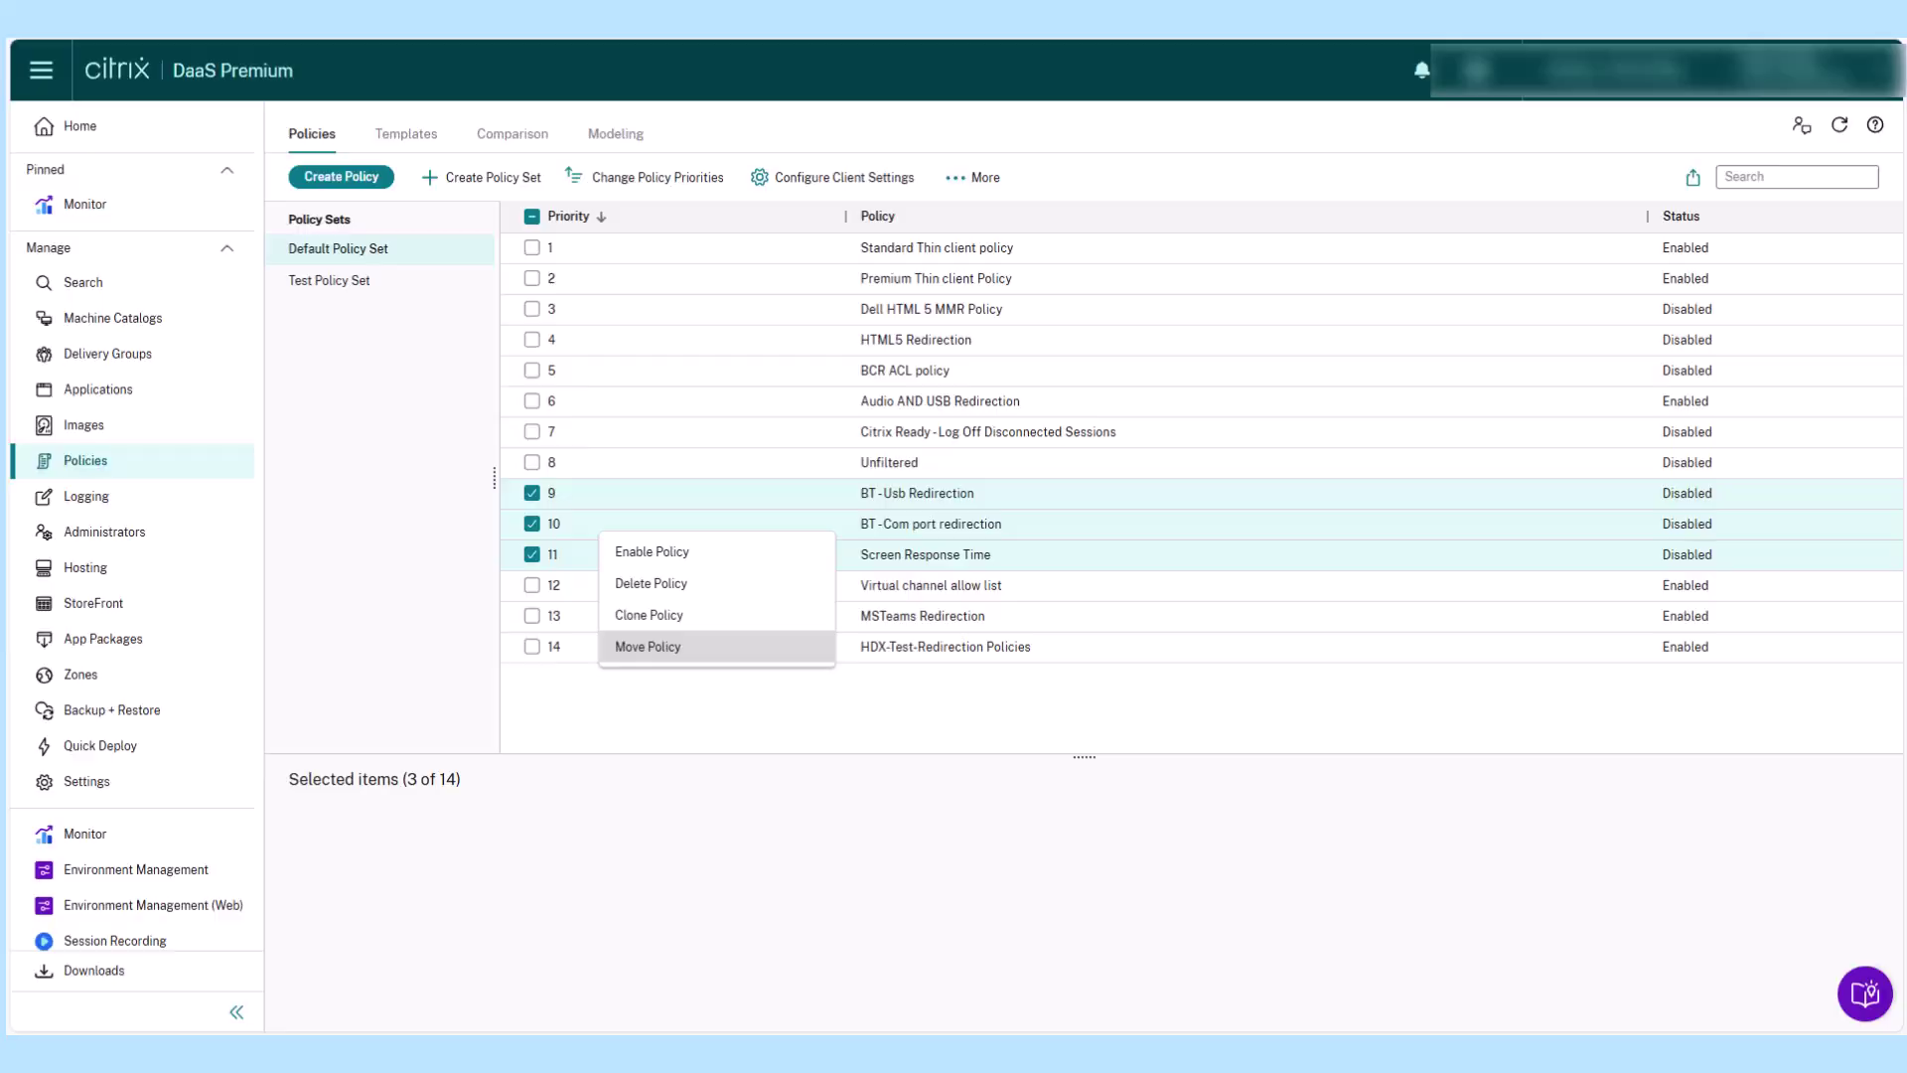
left_click(648, 647)
left_click(1344, 995)
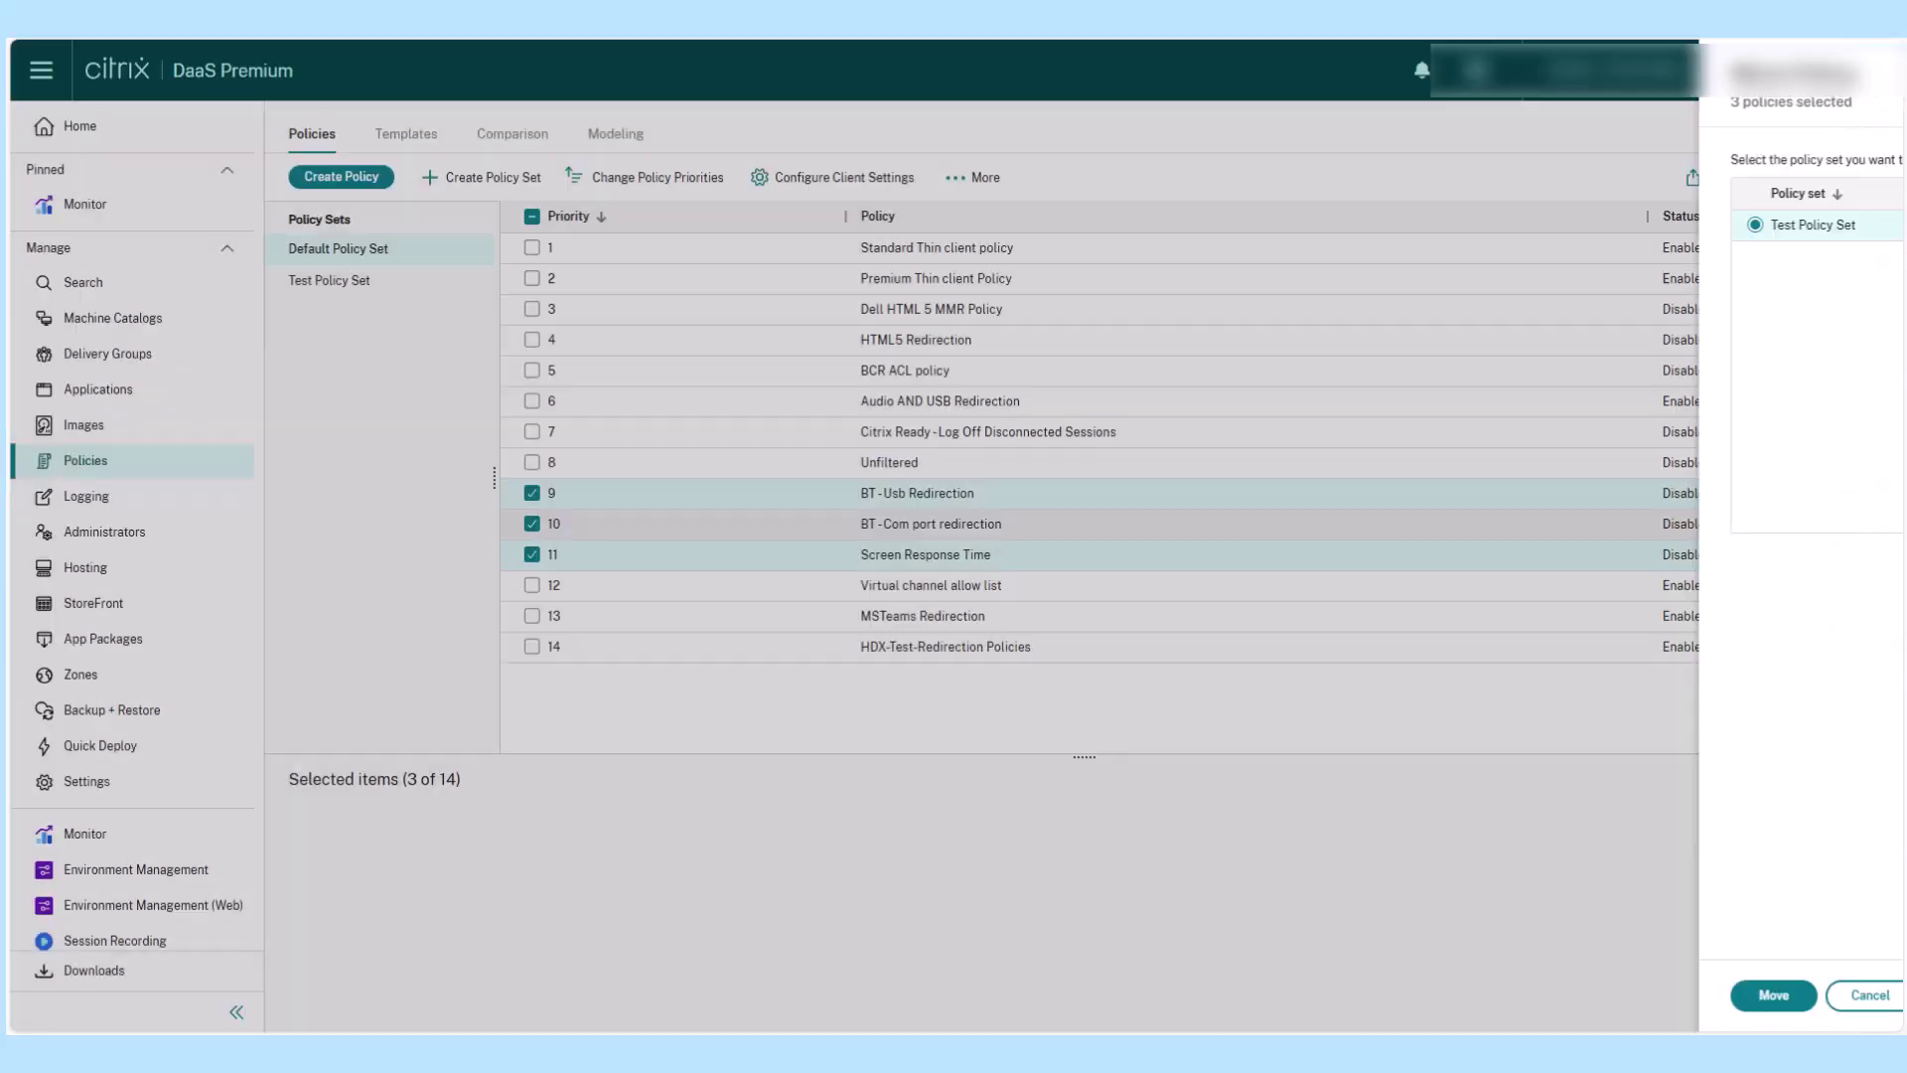
left_click(330, 280)
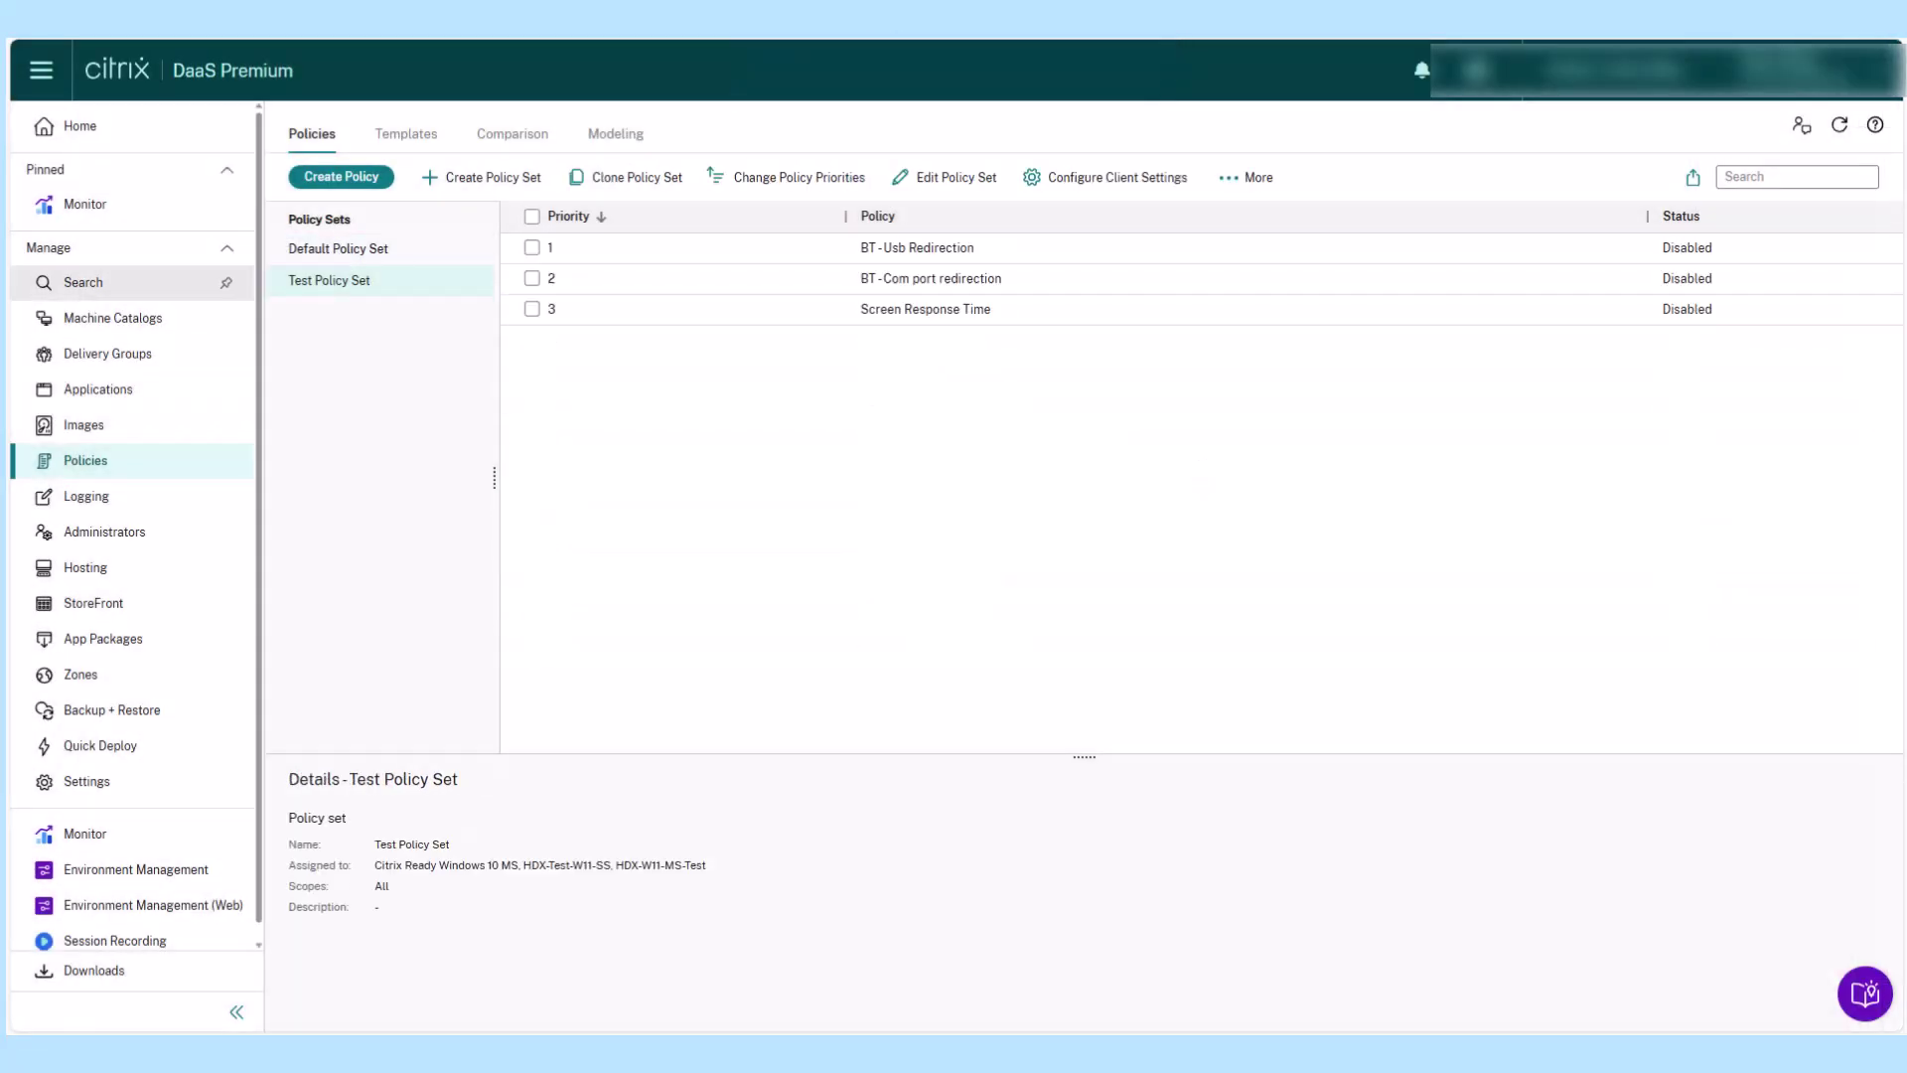
left_click(85, 205)
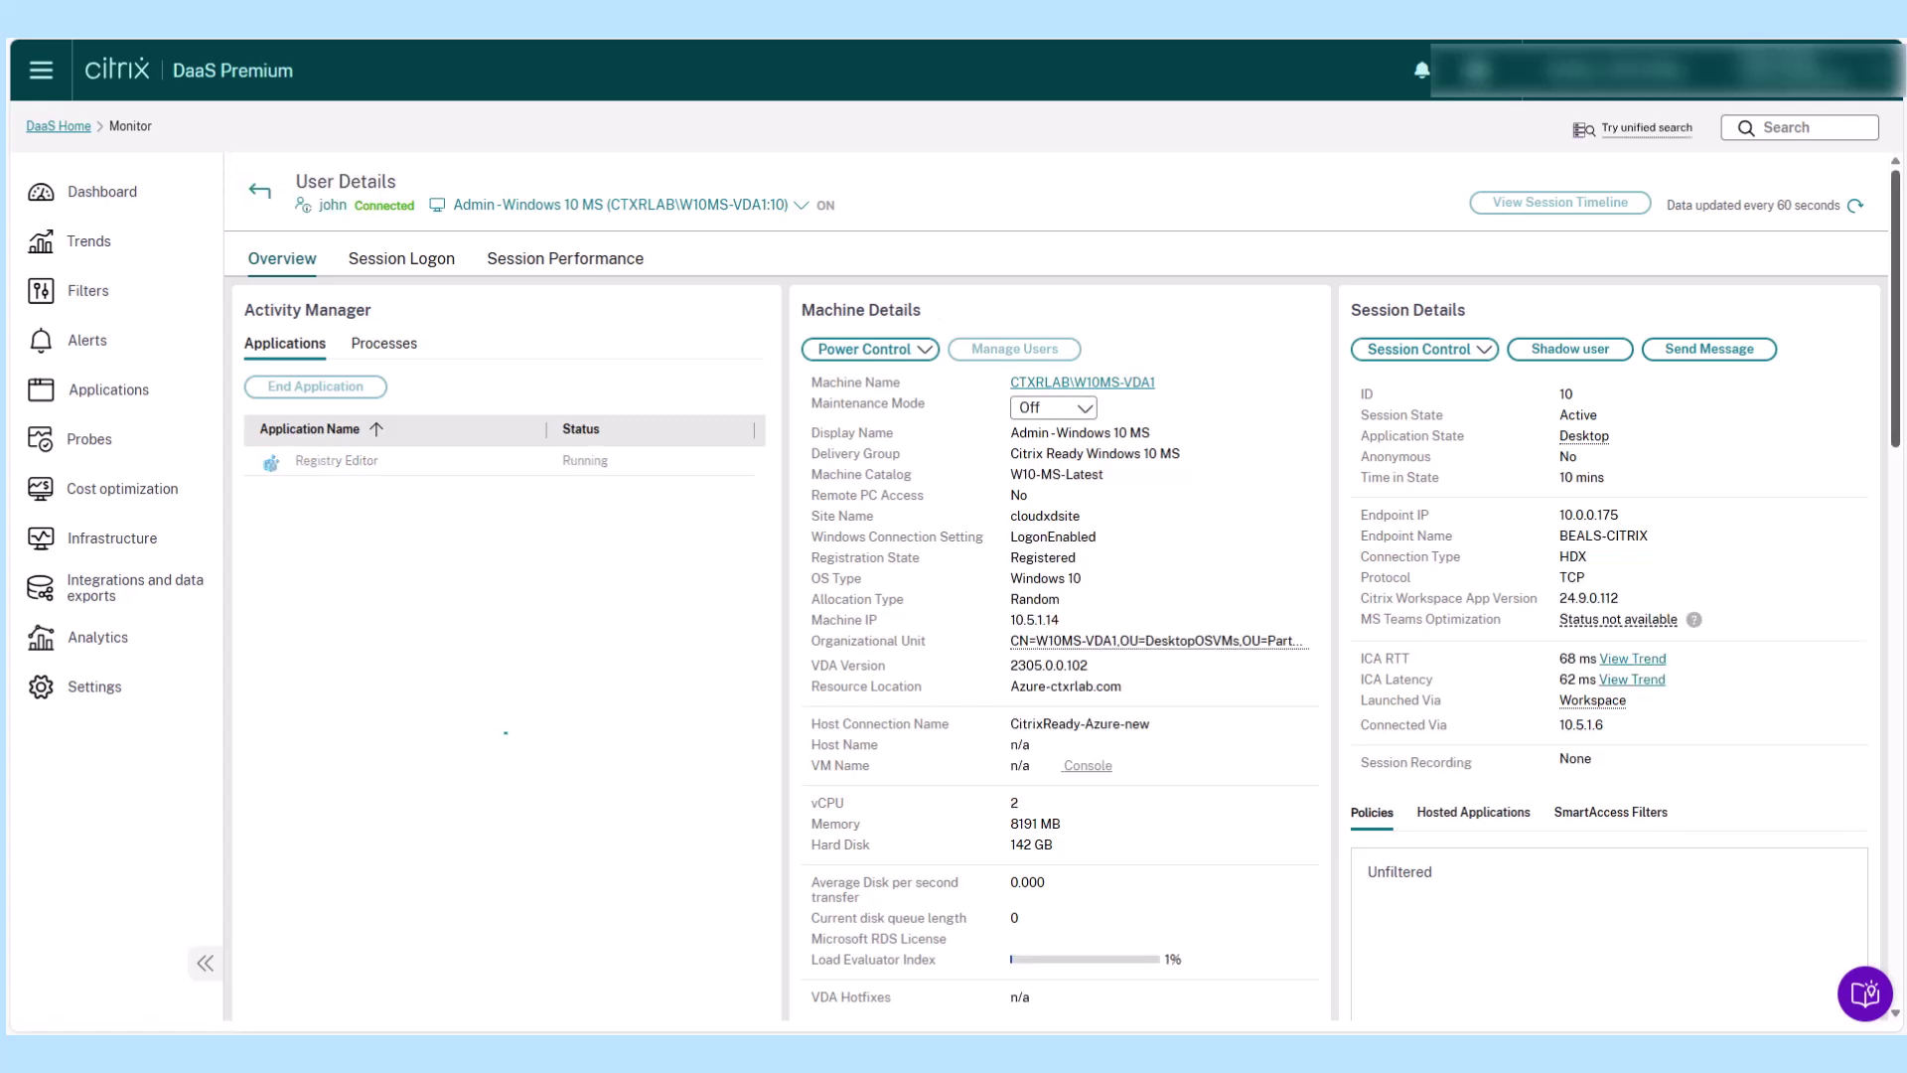
scroll(1066, 597, "down", 2)
scroll(1065, 596, "down", 1)
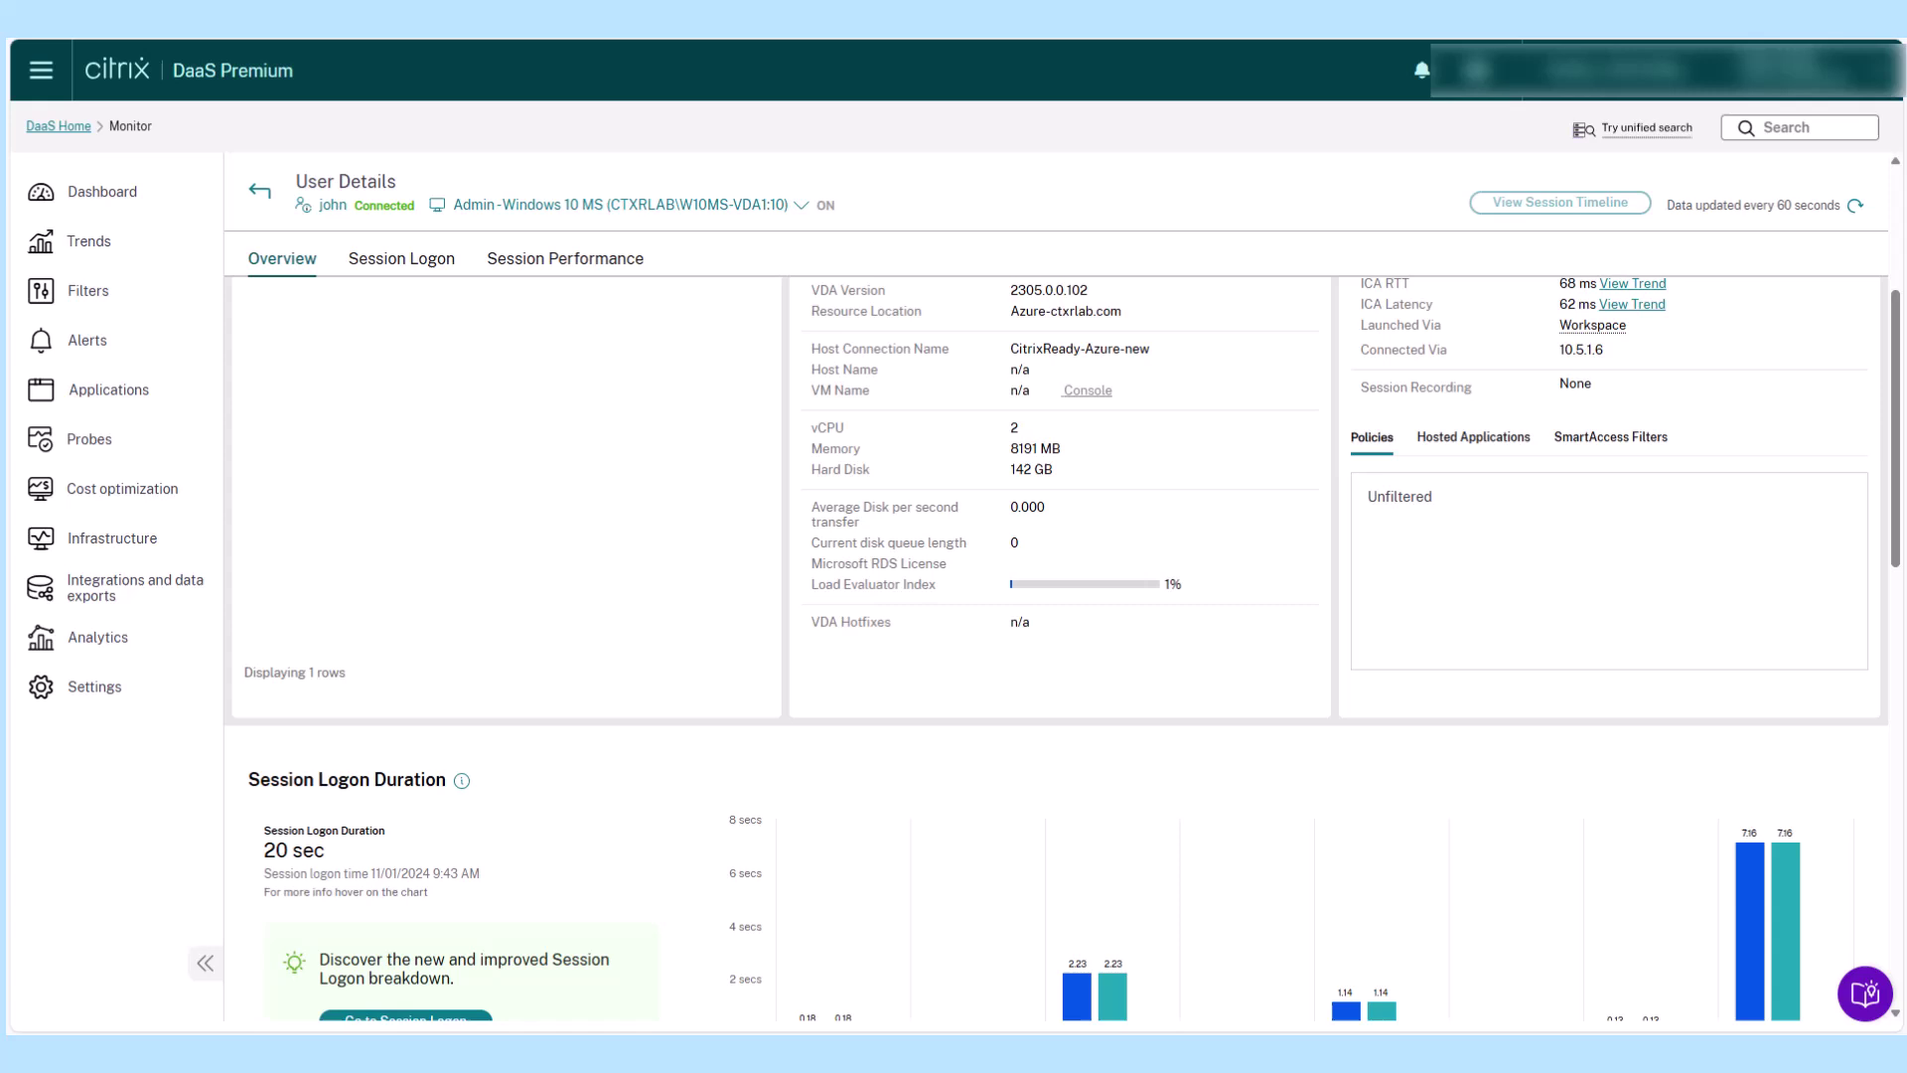
Step: Leave Monitor for the Web Studio home and reopen the Policies page
left_click(59, 126)
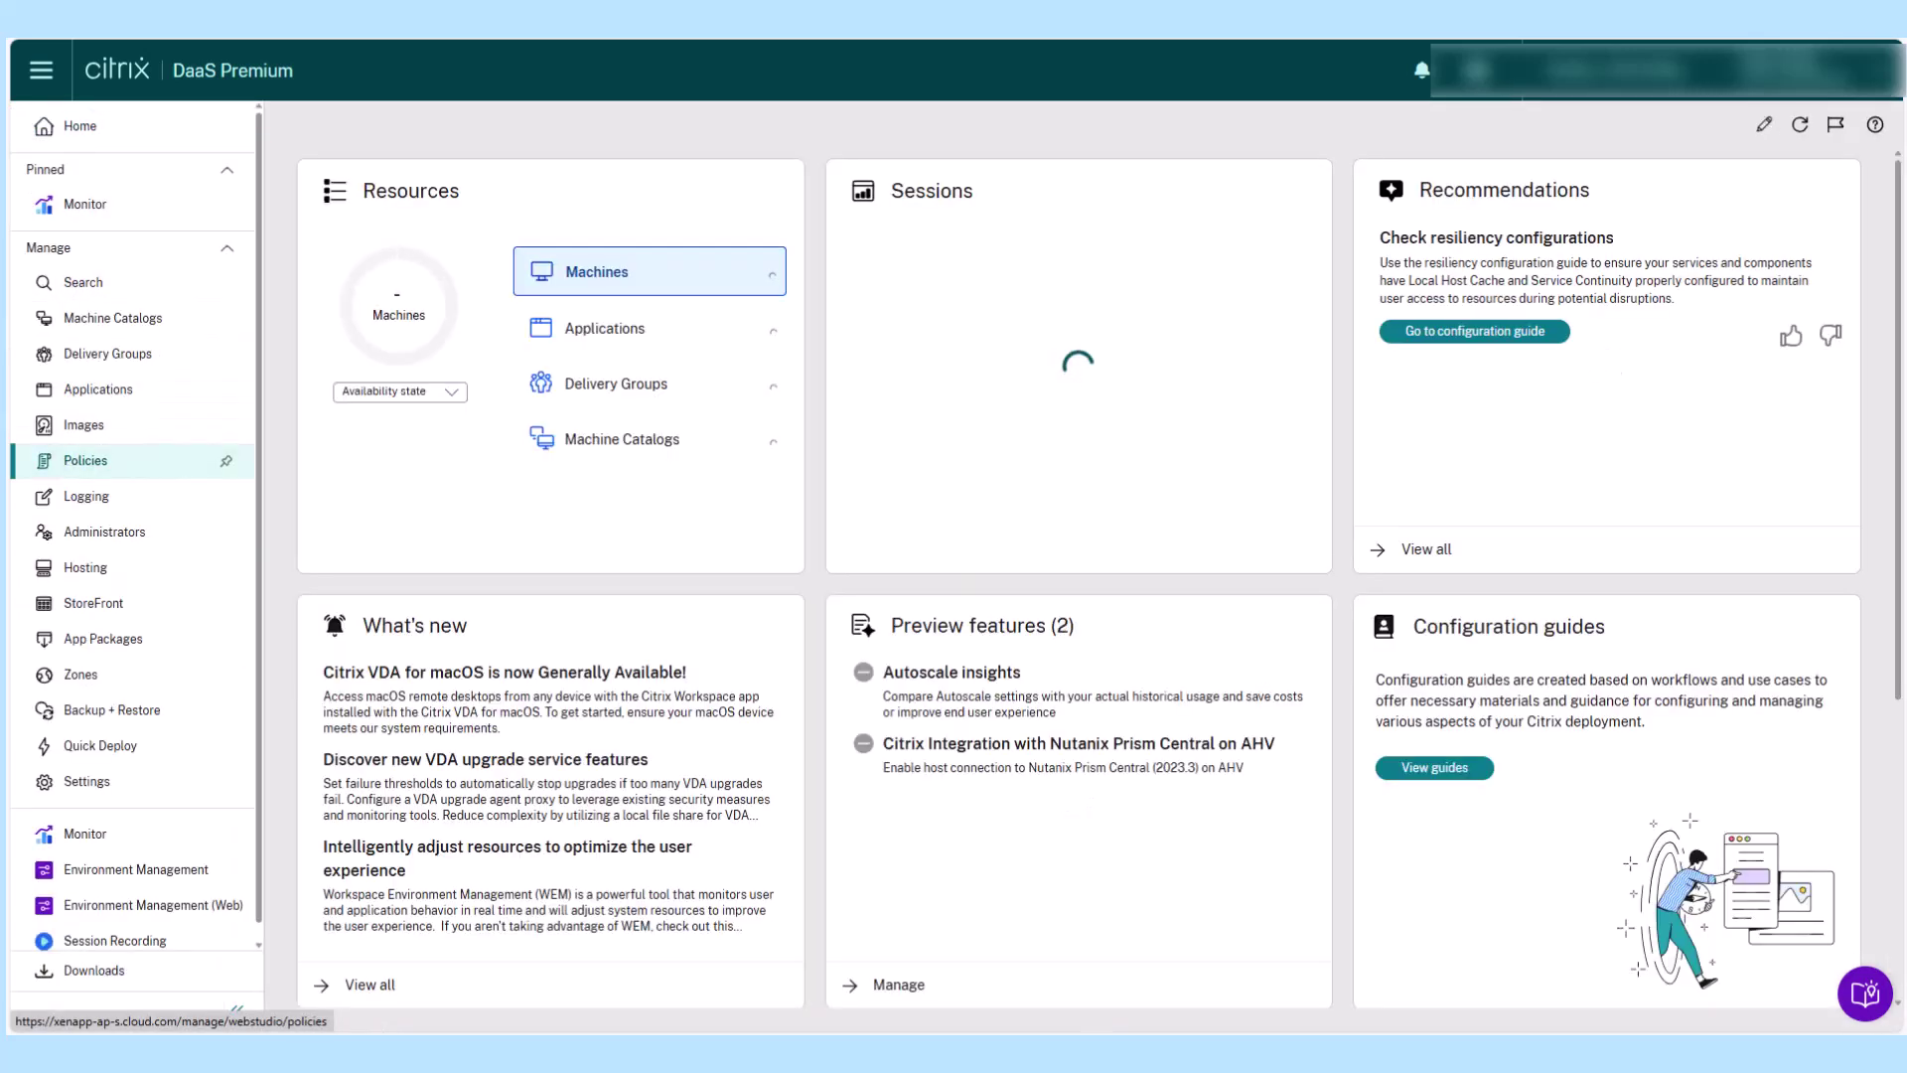
left_click(86, 461)
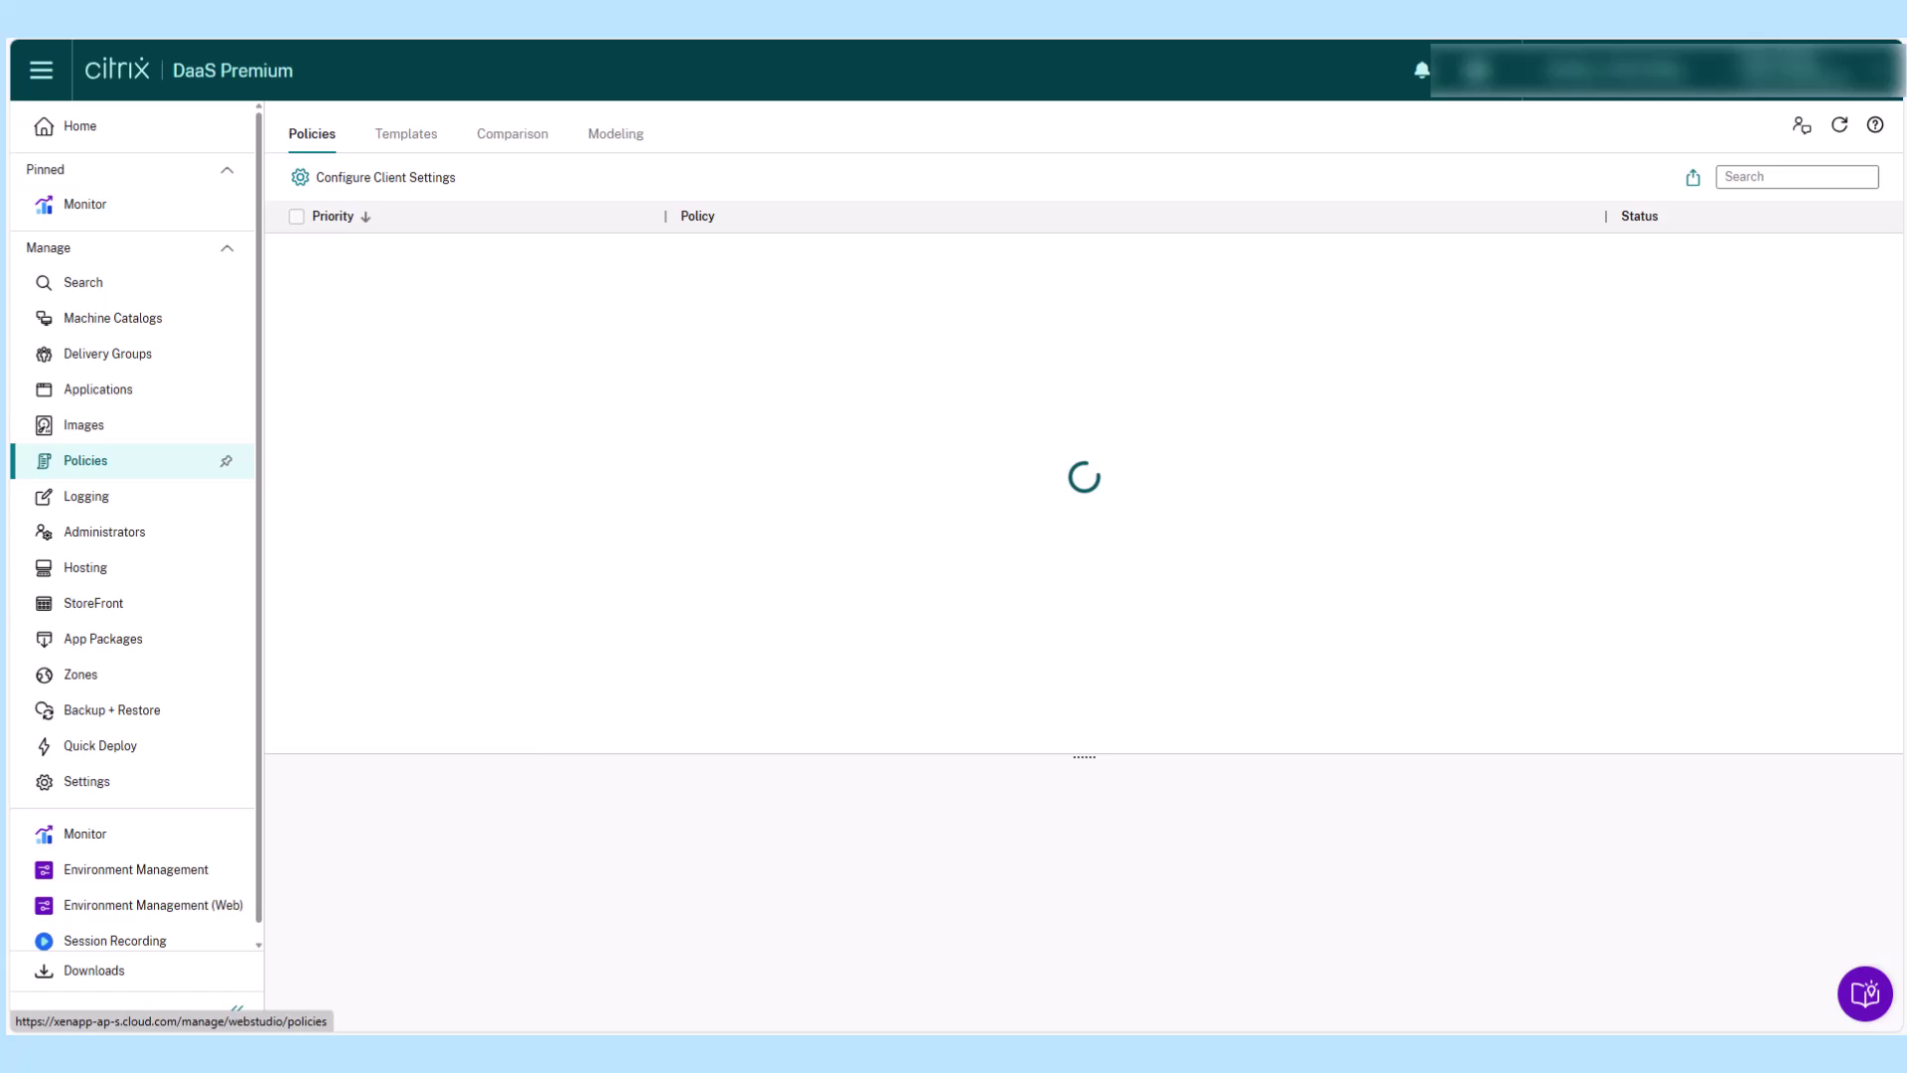